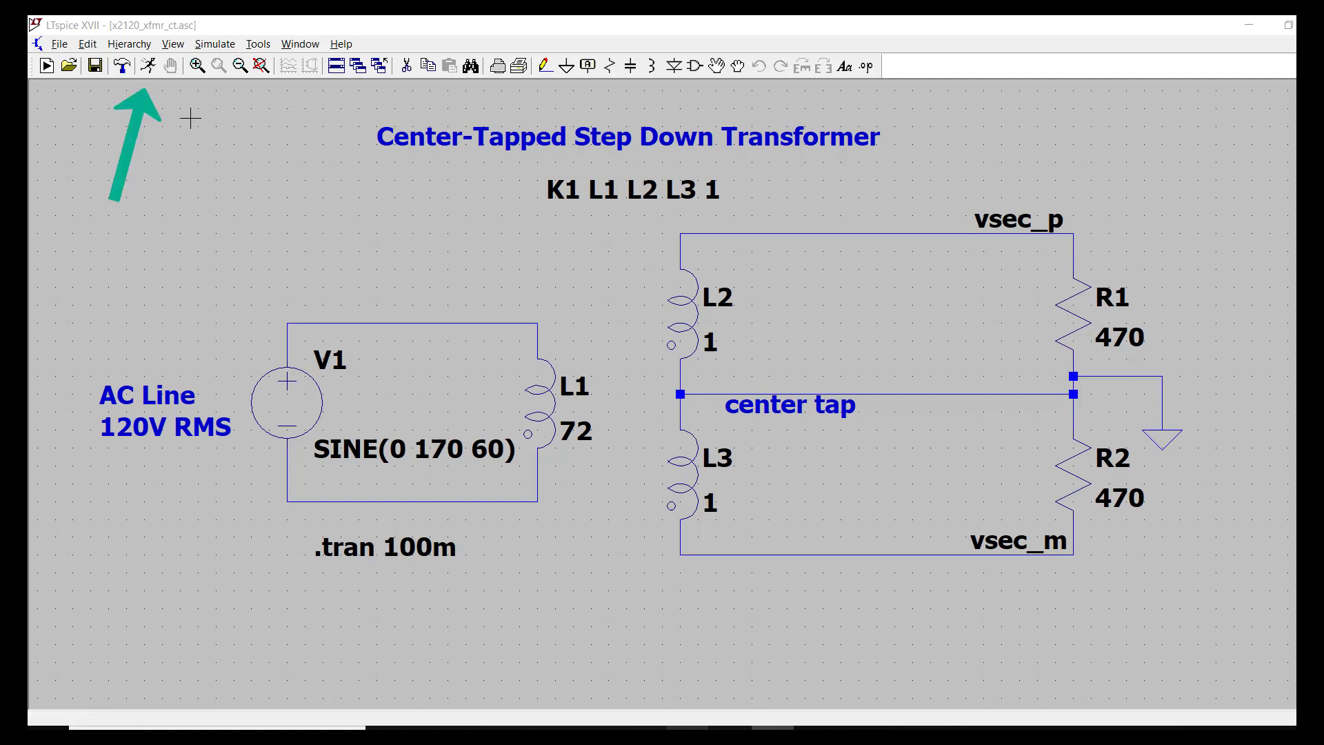
# - Run the transient simulation and plot V(vsec_p,vsec_m), a ±40 V sine over 100 ms
pyautogui.click(150, 69)
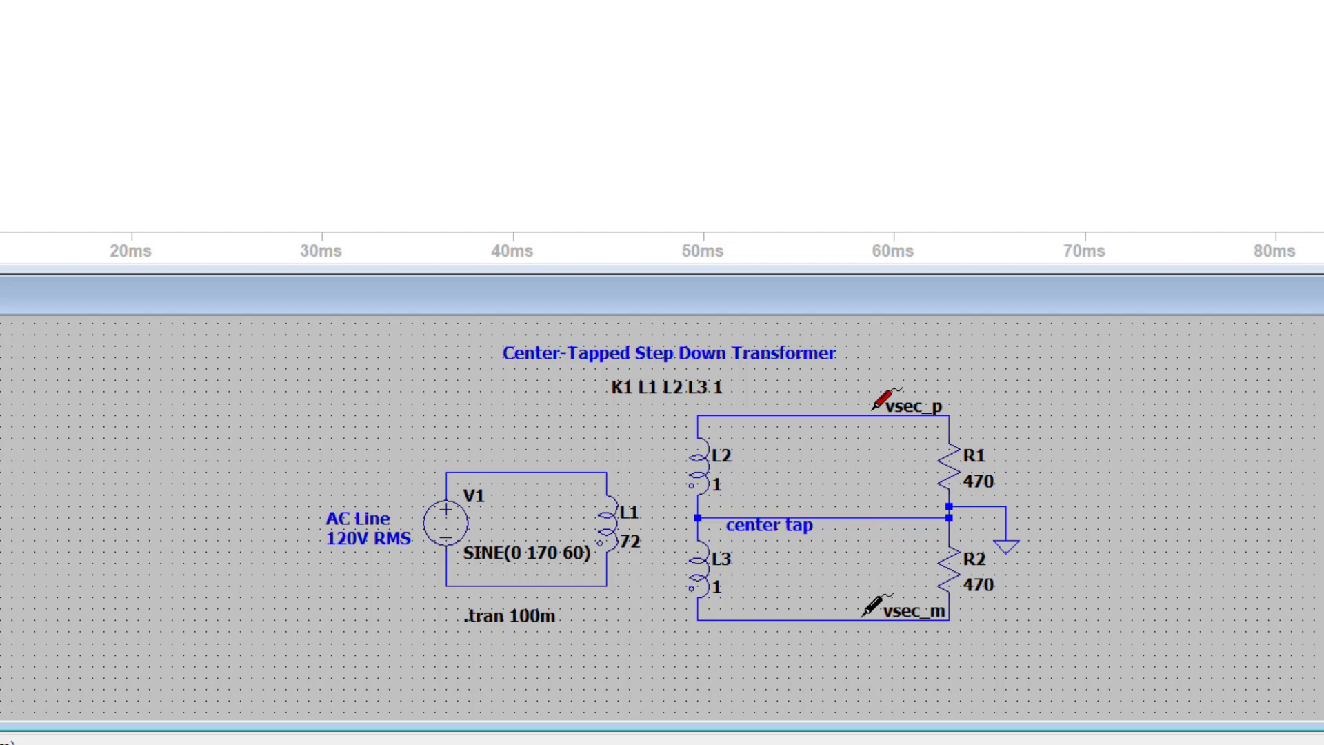
pyautogui.click(862, 615)
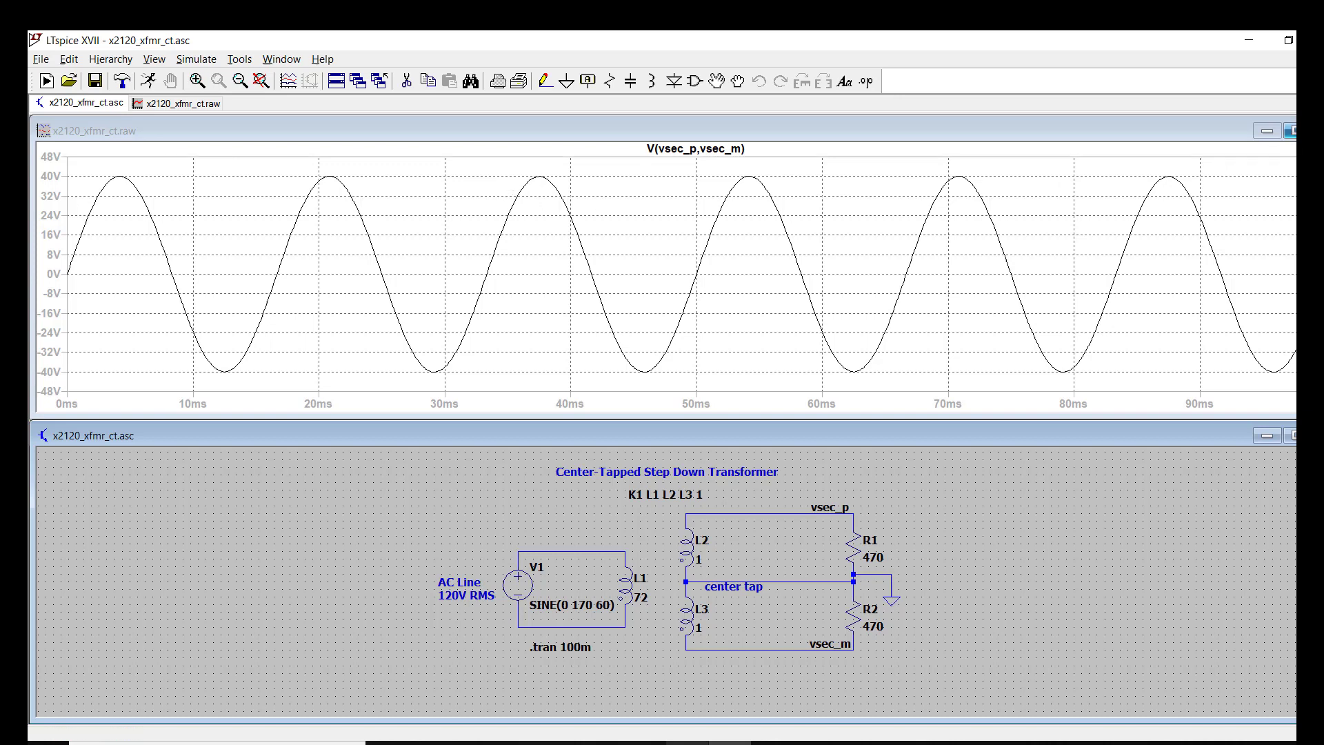
# - Maximize the waveform window so the plot fills the screen
pyautogui.click(1289, 130)
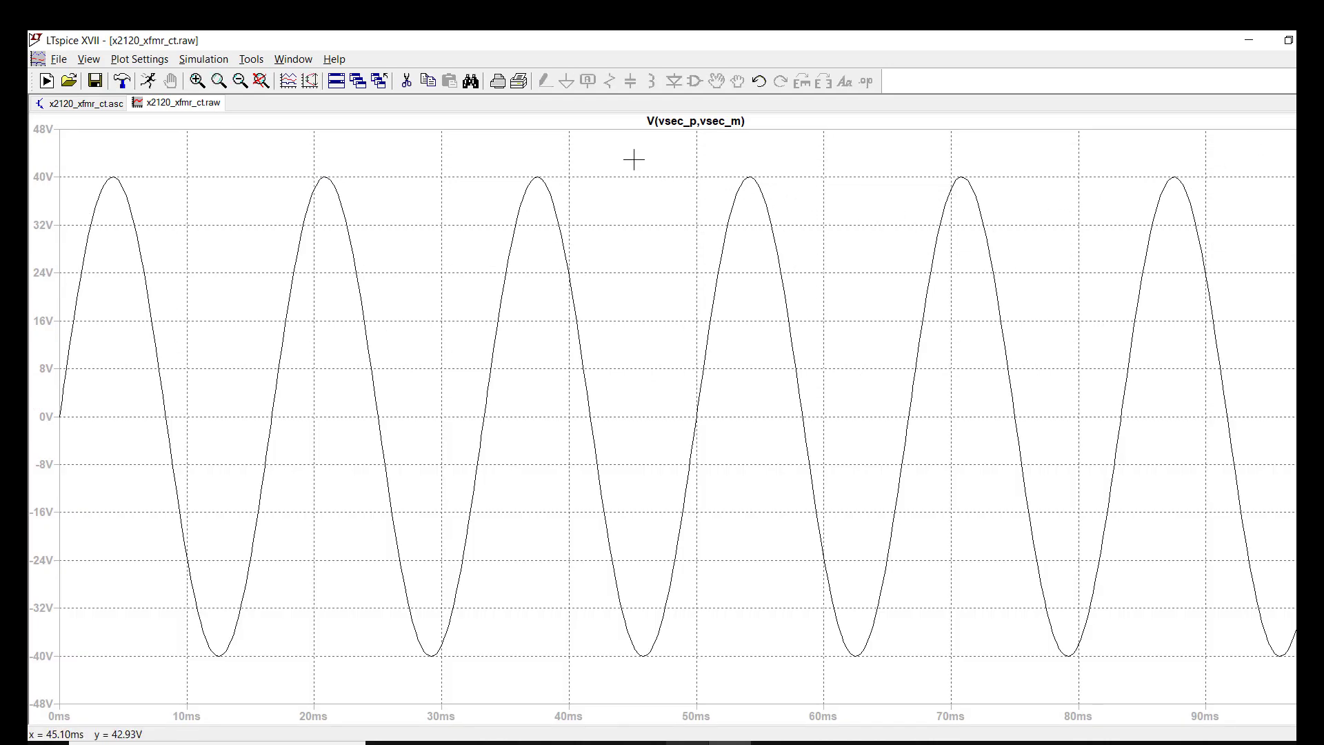
pyautogui.hotkey('ctrl', 'z')
pyautogui.press('Escape')
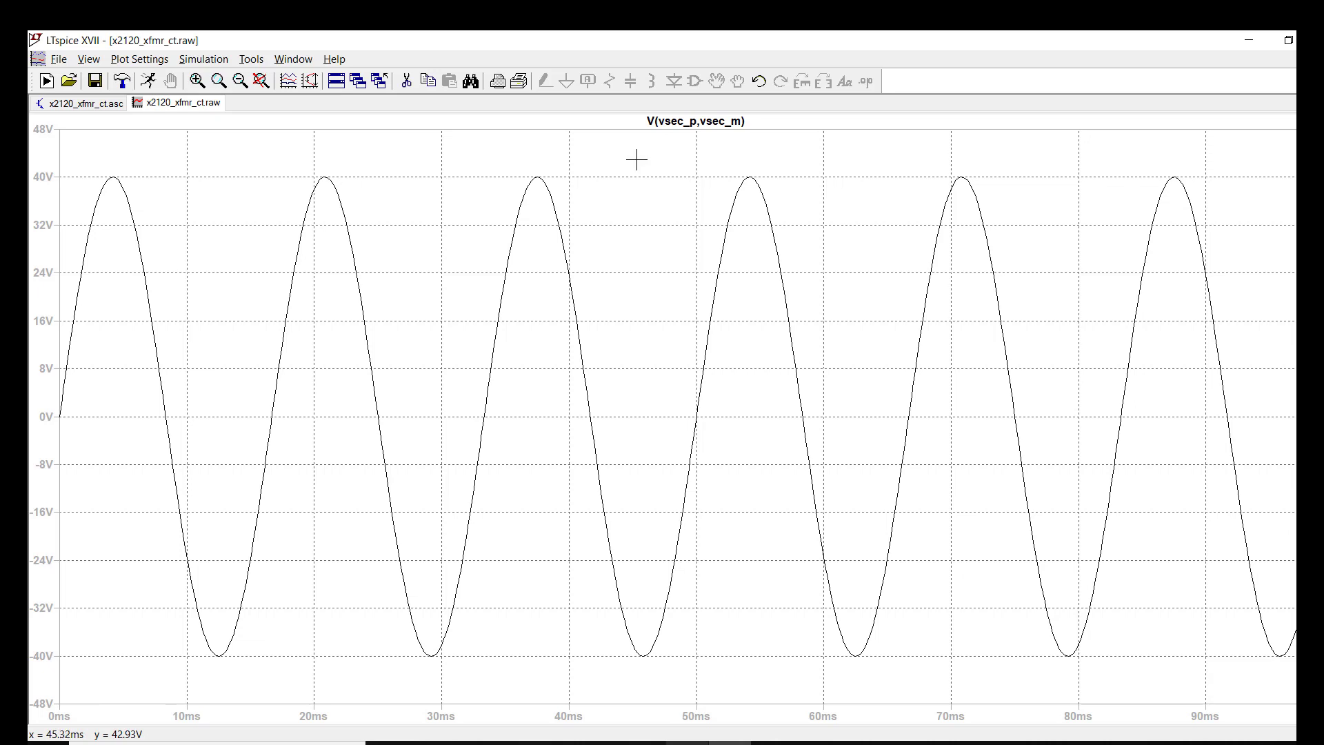
# - Attach Cursor 1 to V(vsec_p,vsec_m) and move it to the peak, reading 39.99 V at 54.14 ms
pyautogui.click(740, 123)
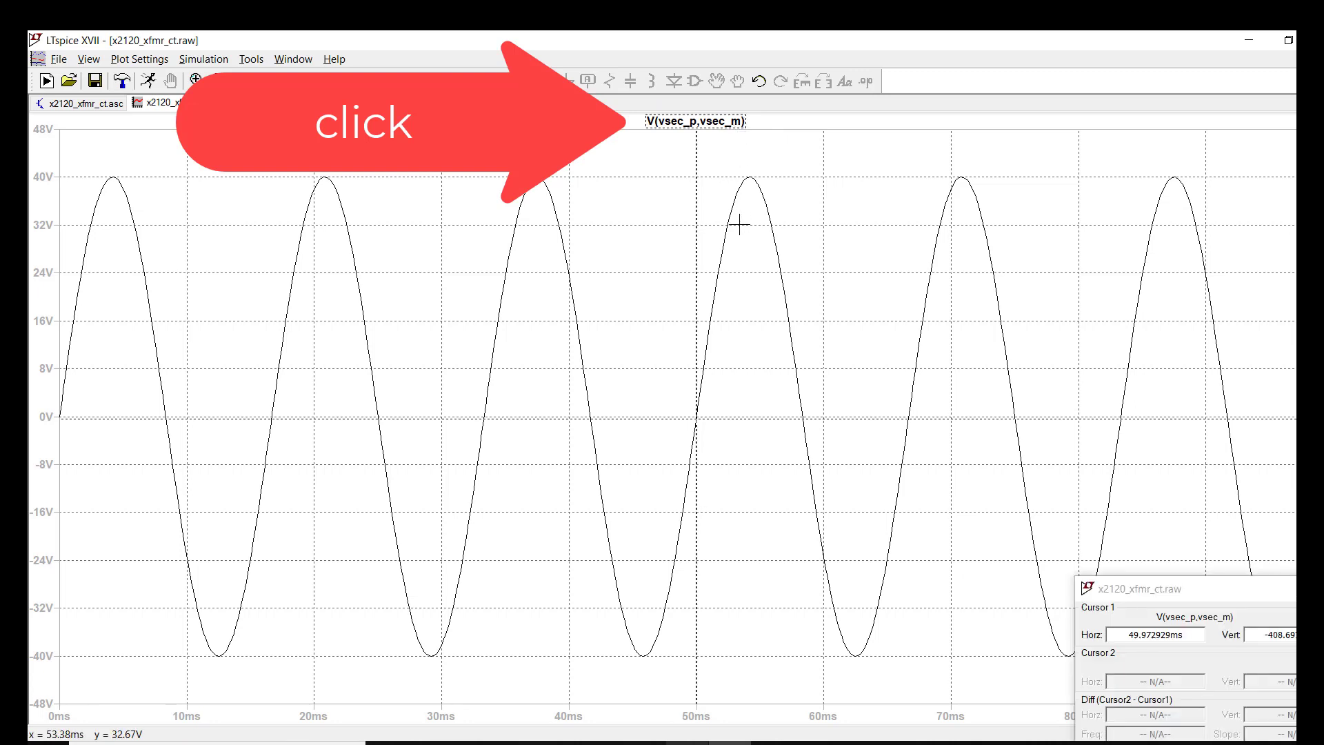
pyautogui.moveTo(1148, 587); pyautogui.dragTo(1035, 497)
pyautogui.click(1086, 544)
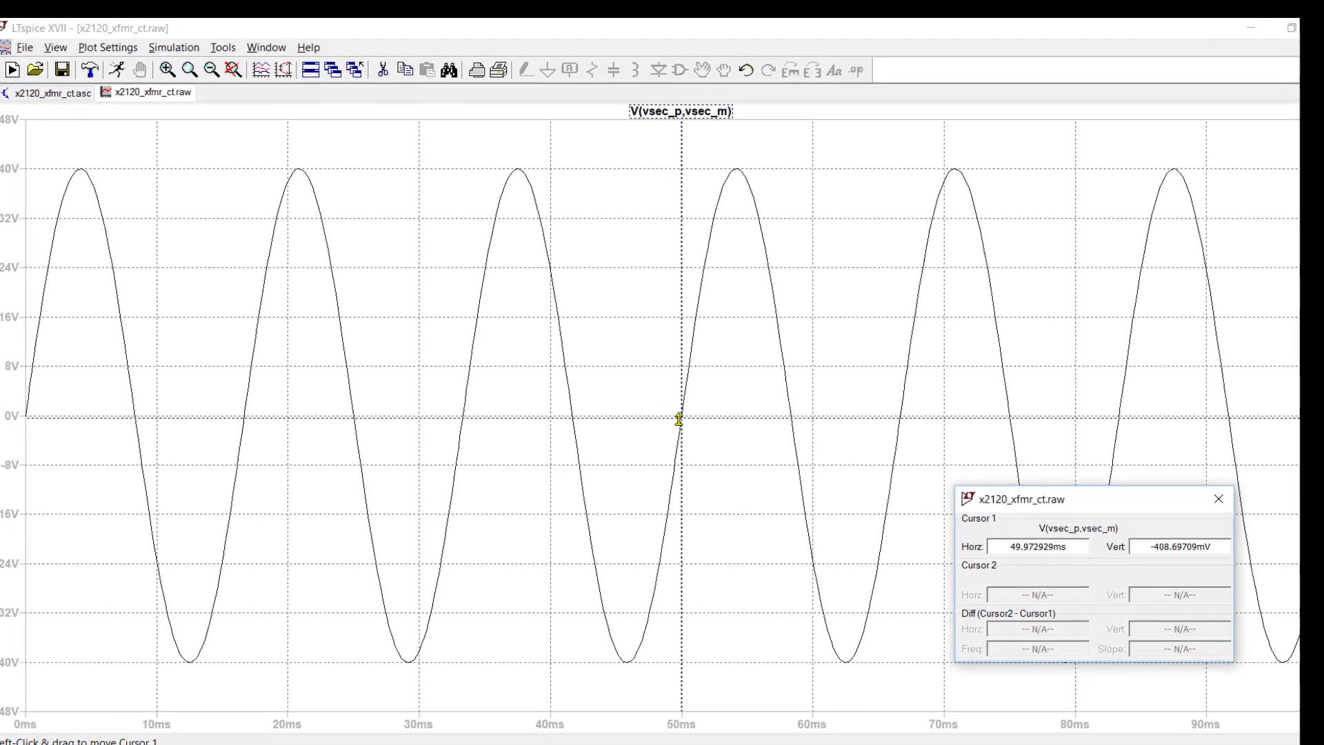
pyautogui.moveTo(571, 412); pyautogui.dragTo(639, 248)
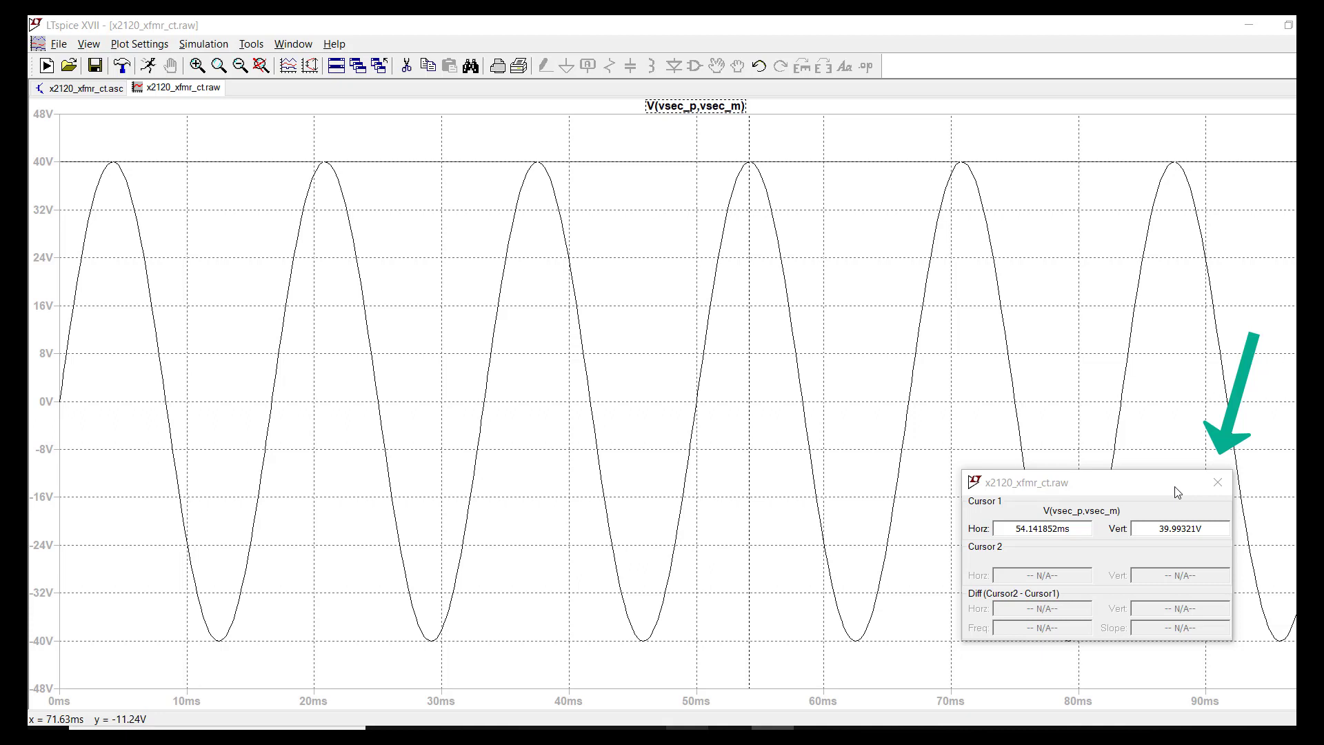
# - Close the cursor readout, removing the cursor from the V(vsec_p,vsec_m) trace
pyautogui.click(1218, 485)
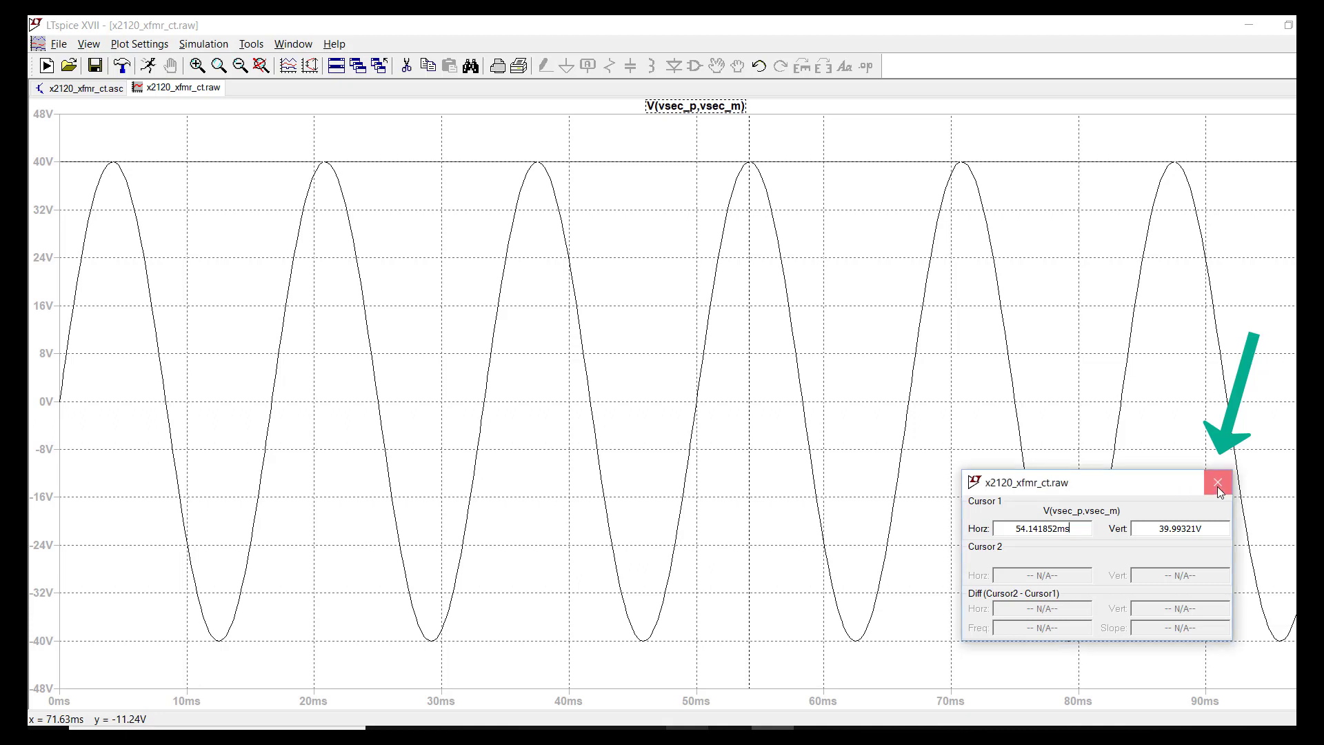
pyautogui.click(1218, 485)
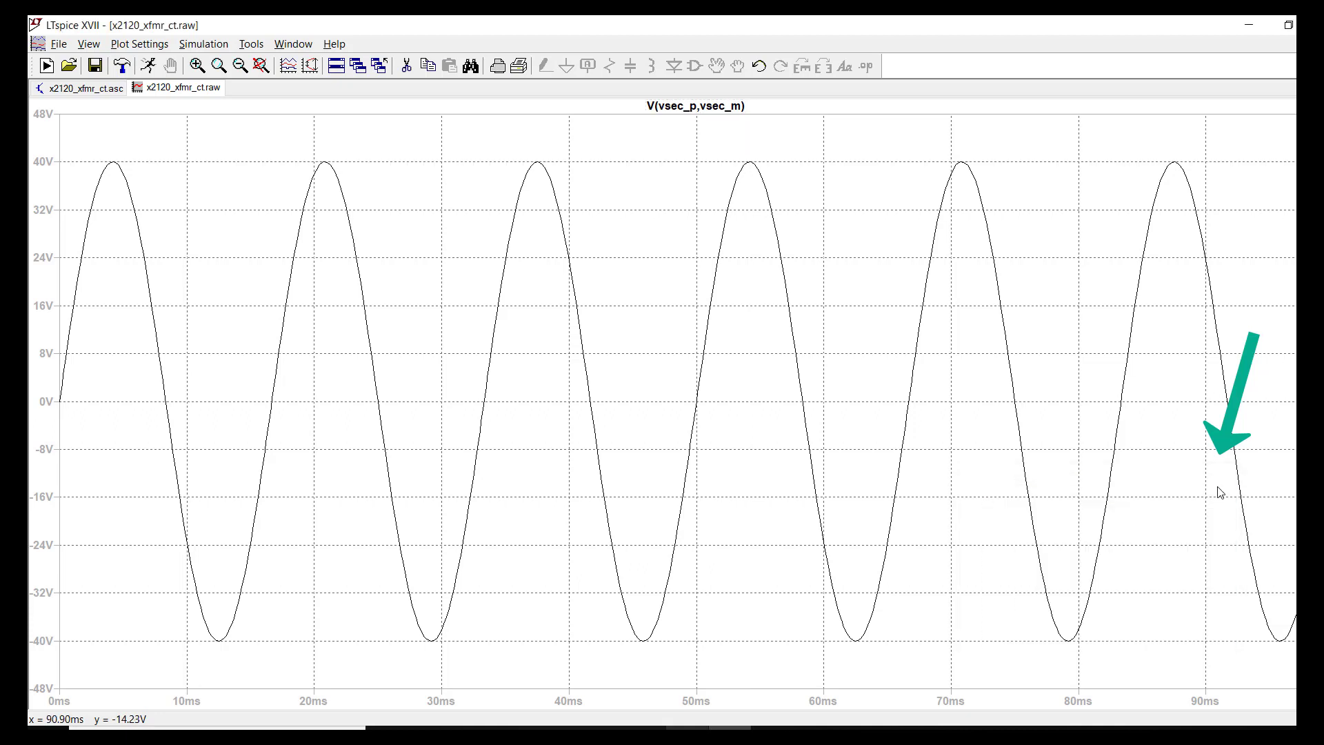
# - Delete the V(vsec_p,vsec_m) trace from its Expression Editor, leaving an empty 0–100 ms plot
pyautogui.rightClick(731, 111)
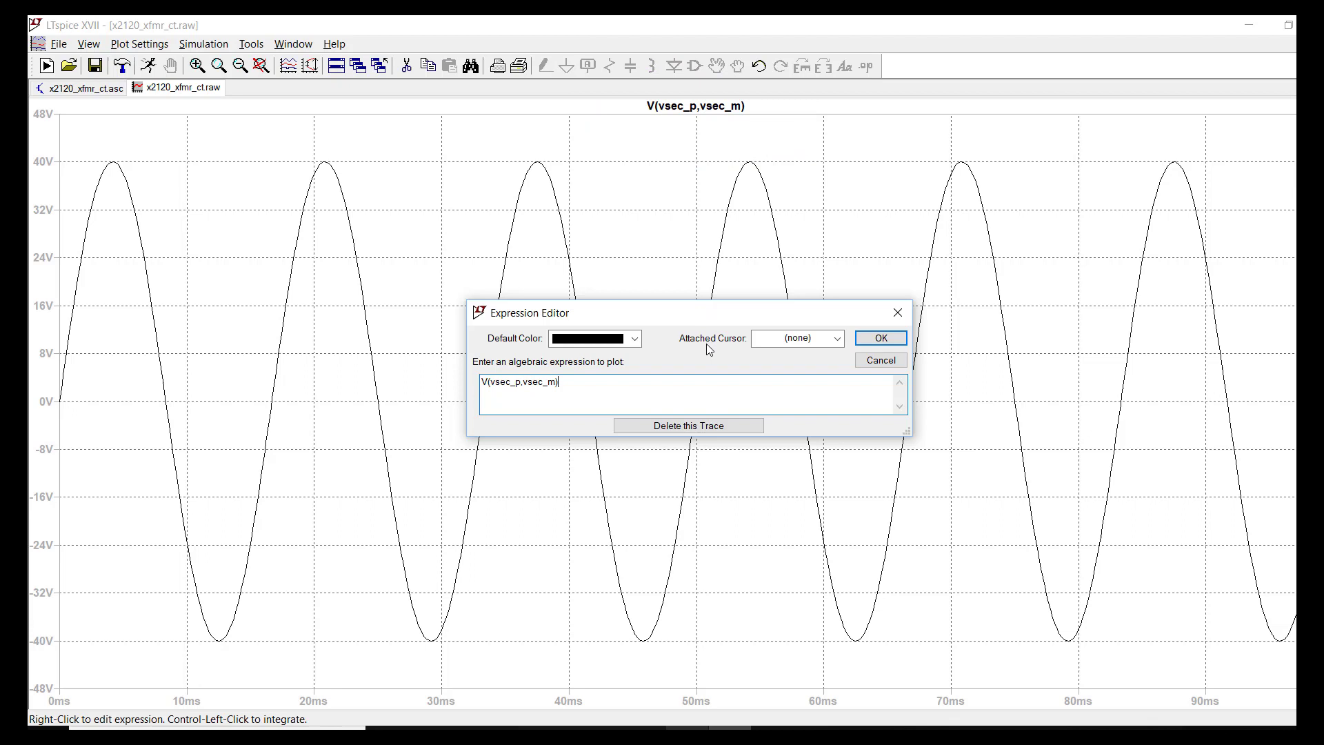
pyautogui.click(638, 342)
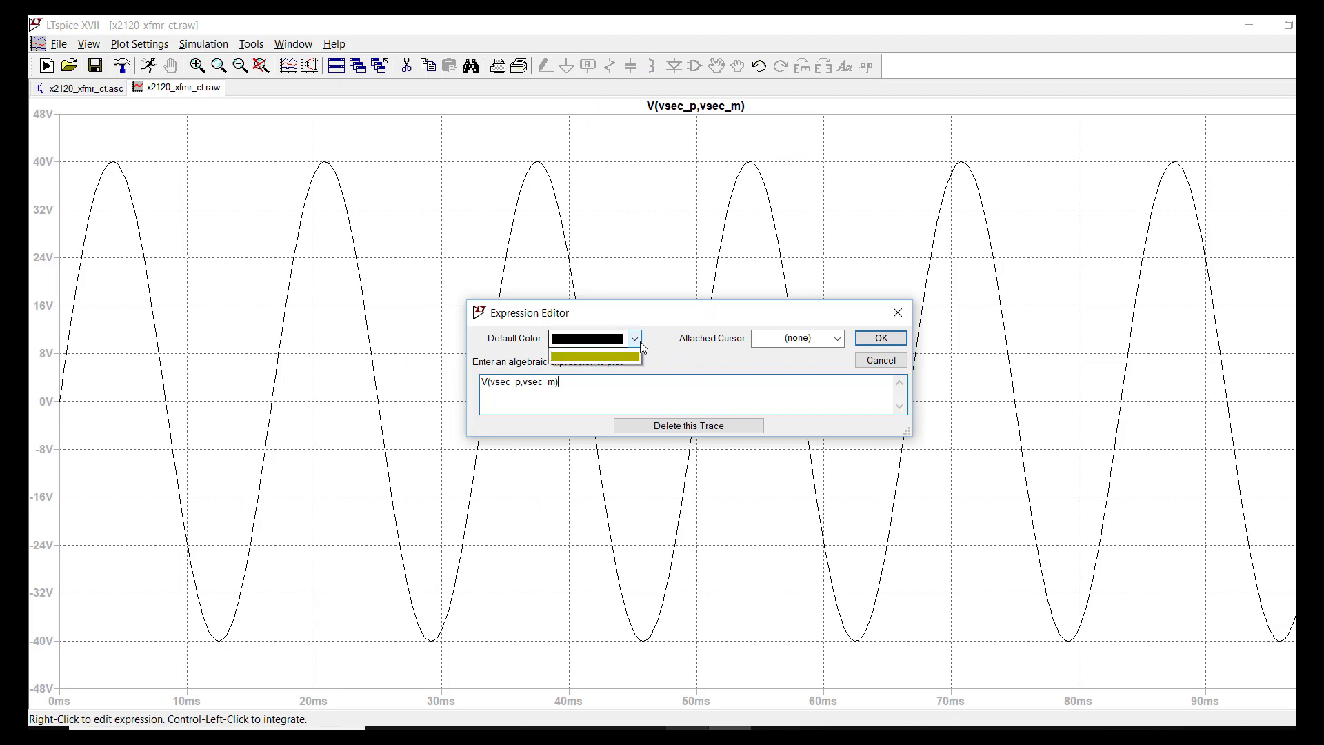
pyautogui.click(675, 338)
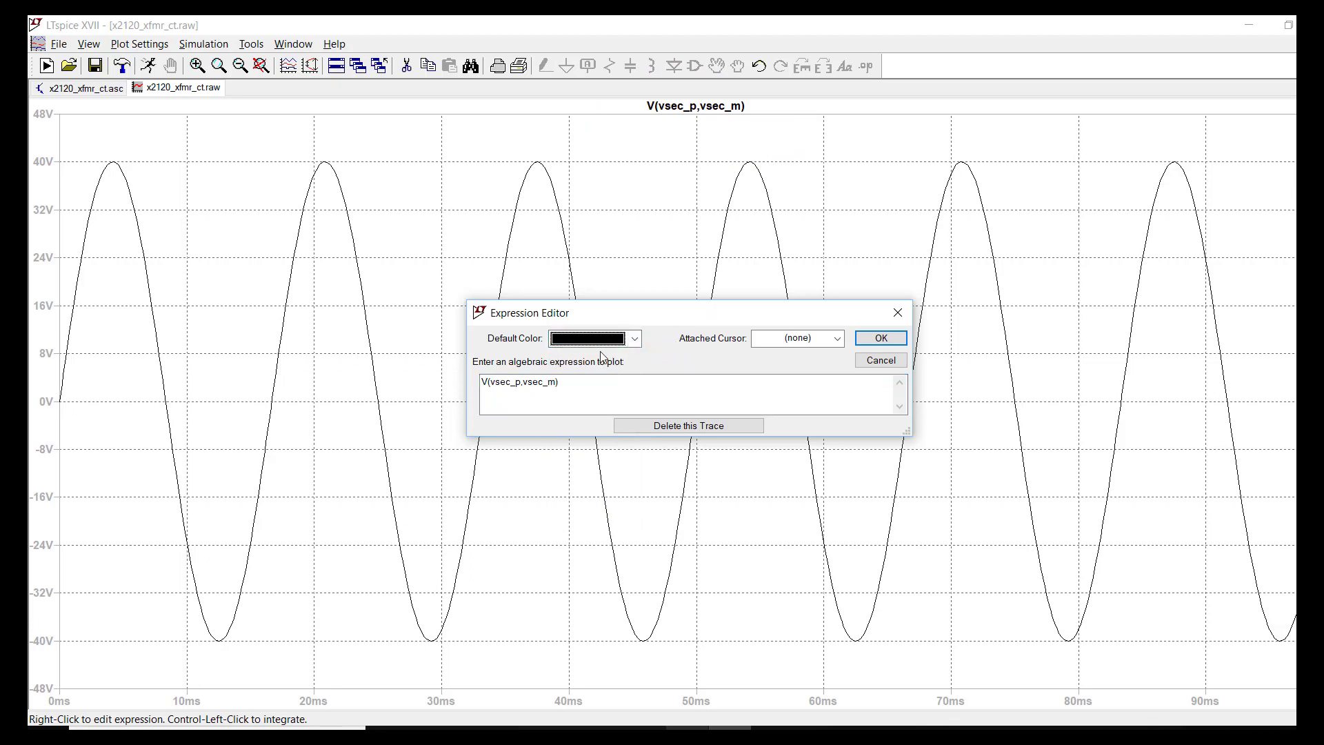
pyautogui.click(702, 427)
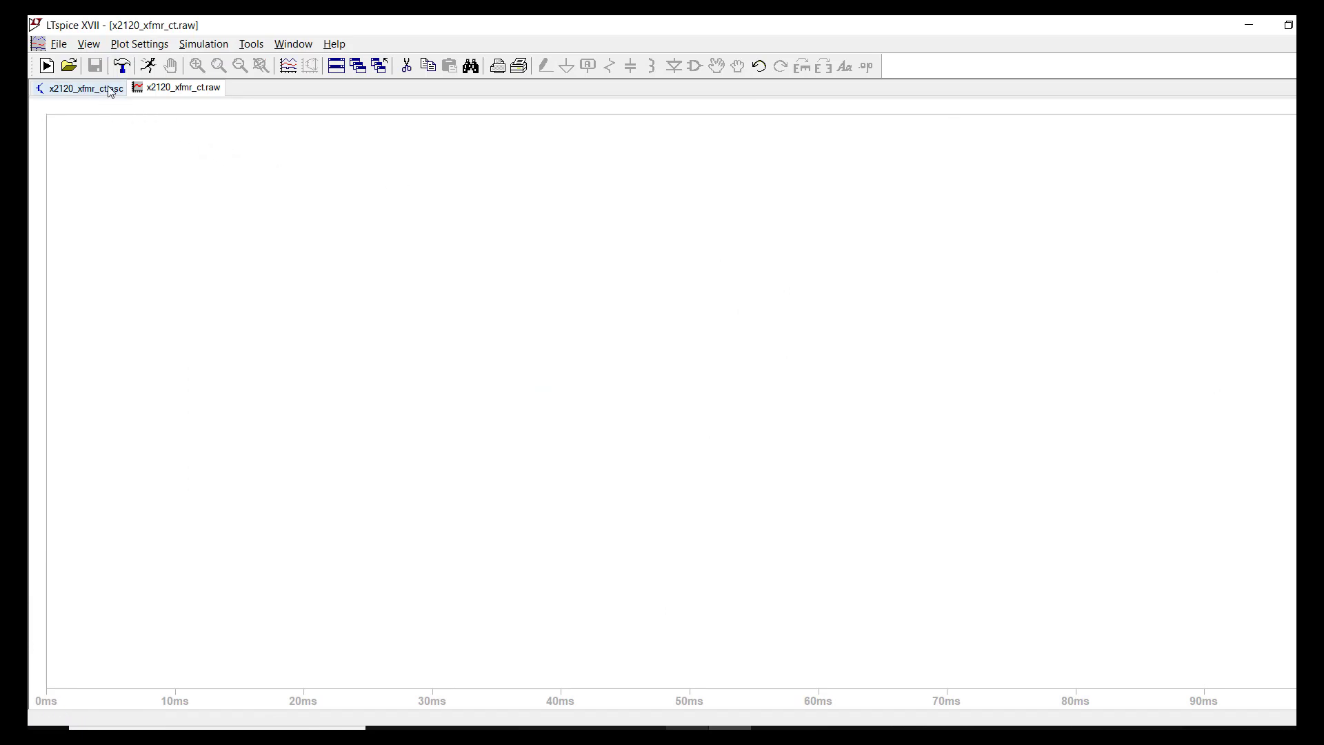
# - Place diode D1, rotated and mirrored, in the top secondary wire between L2 and vsec_p
pyautogui.click(110, 88)
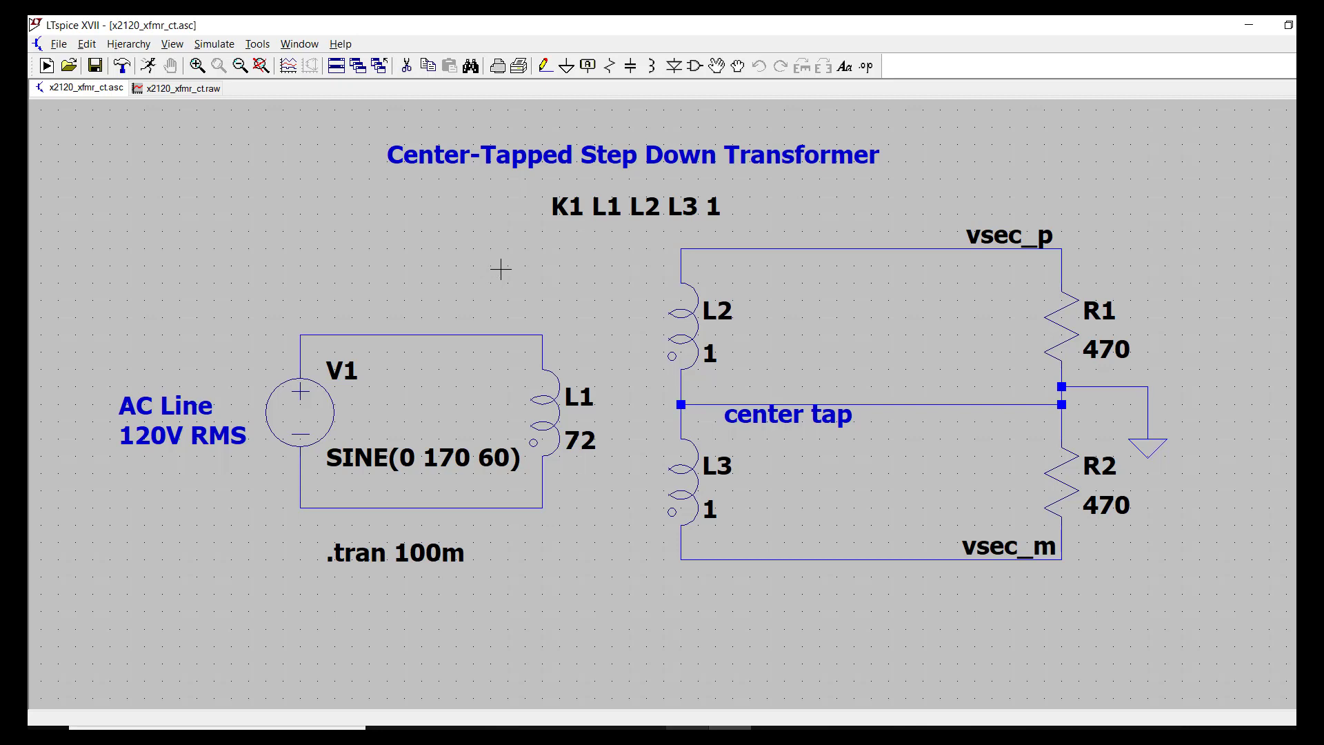
pyautogui.click(674, 66)
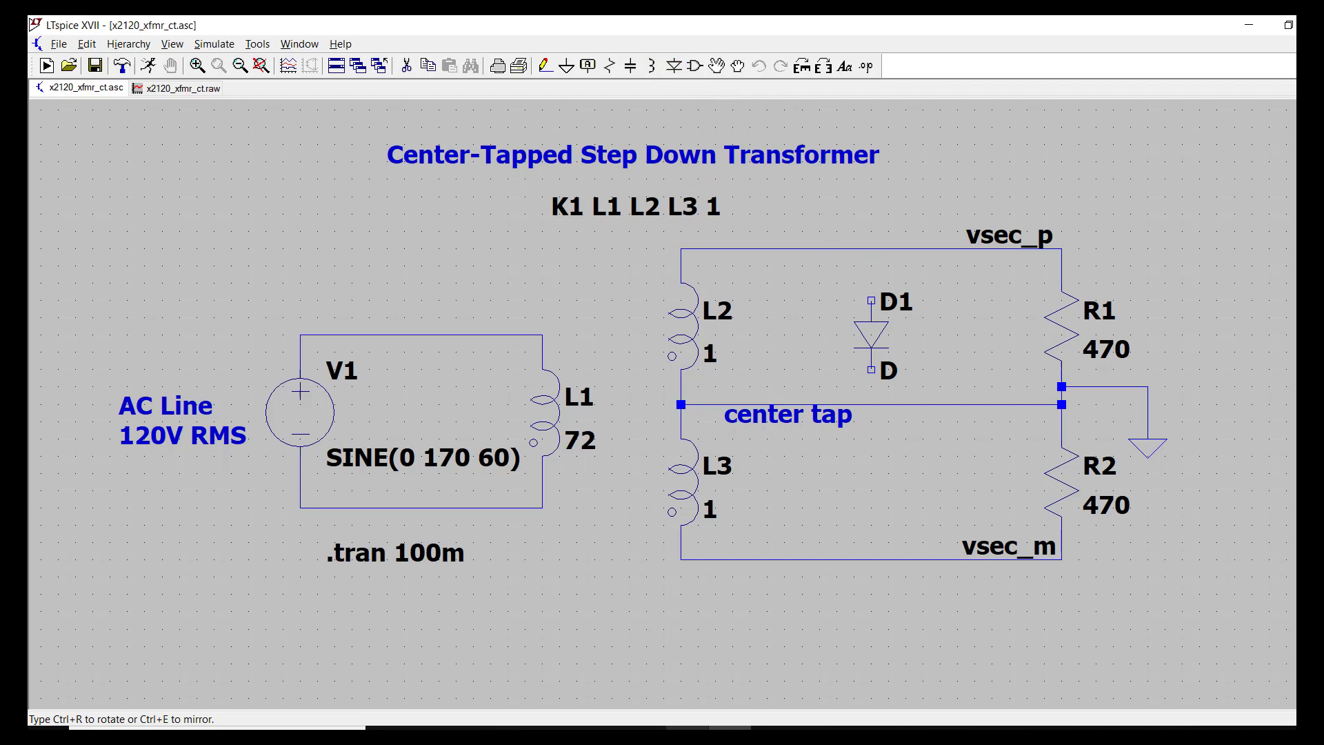
pyautogui.hotkey('ctrl', 'r')
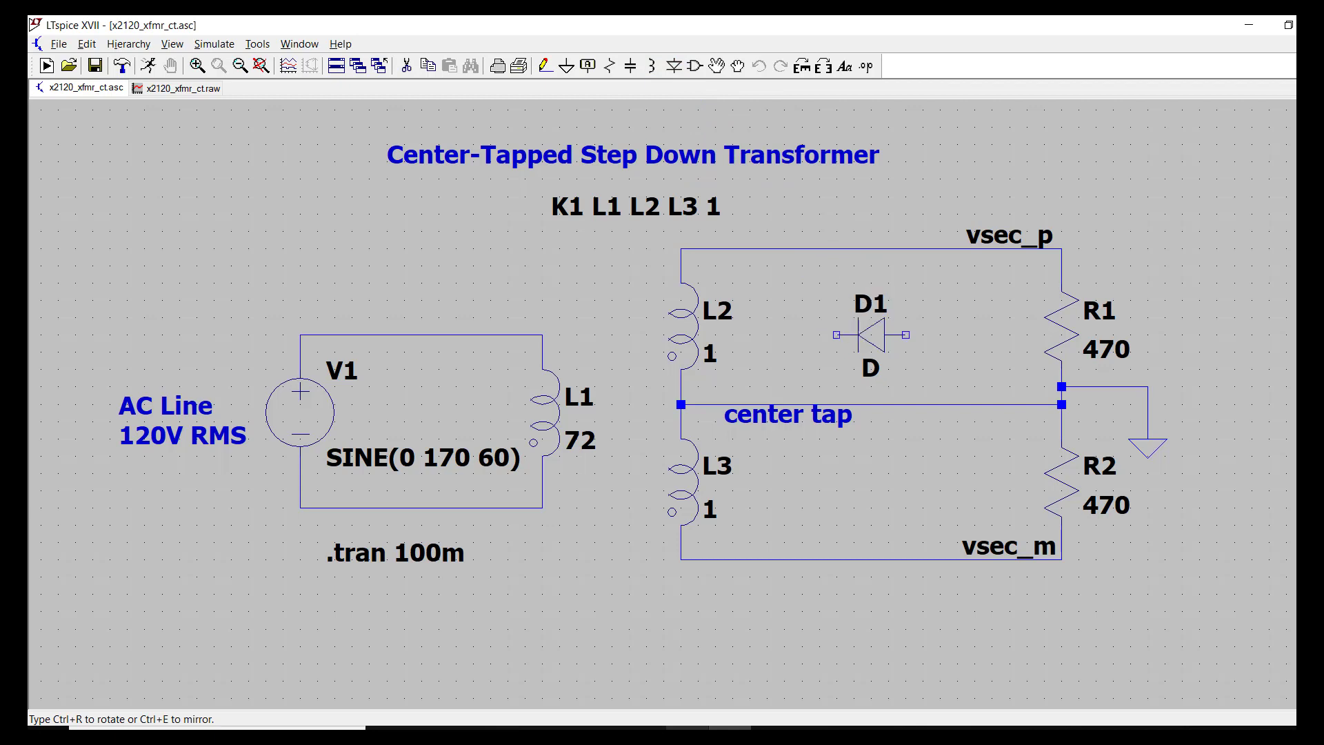
pyautogui.hotkey('ctrl', 'e')
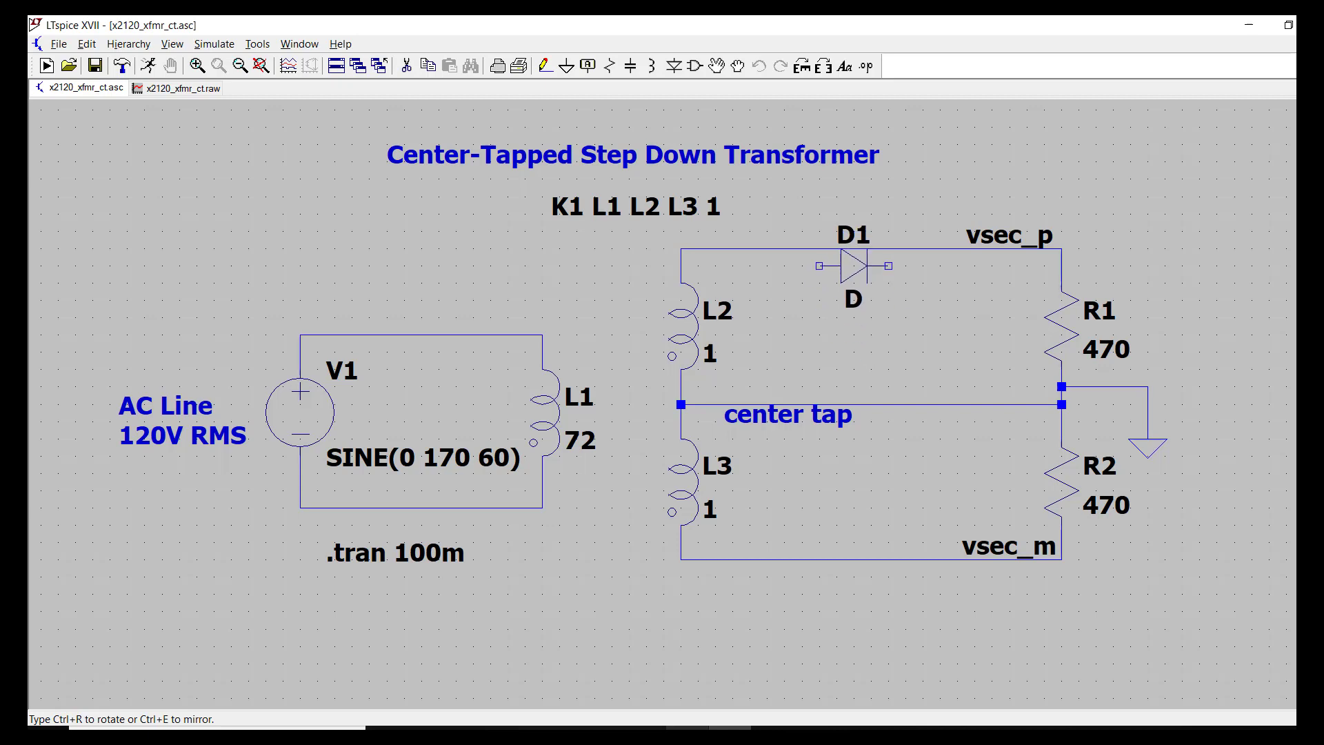
pyautogui.click(853, 248)
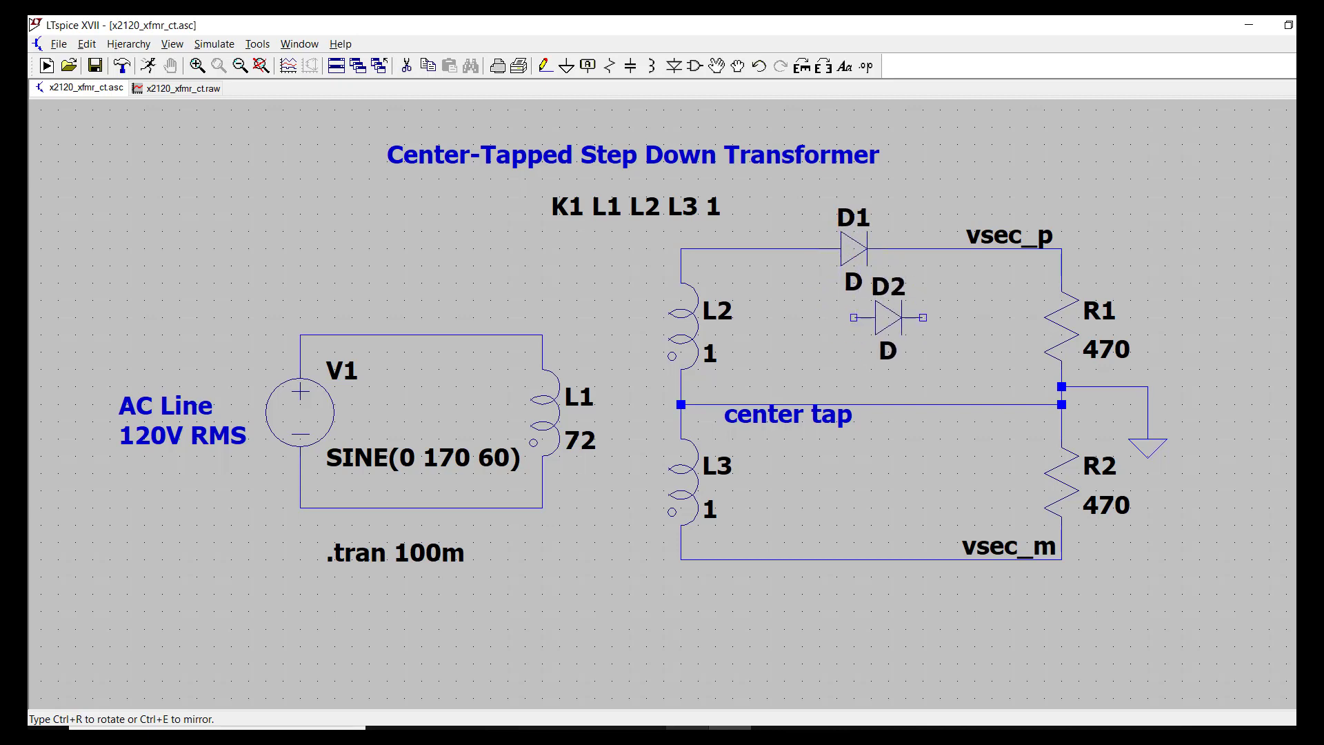
pyautogui.press('Escape')
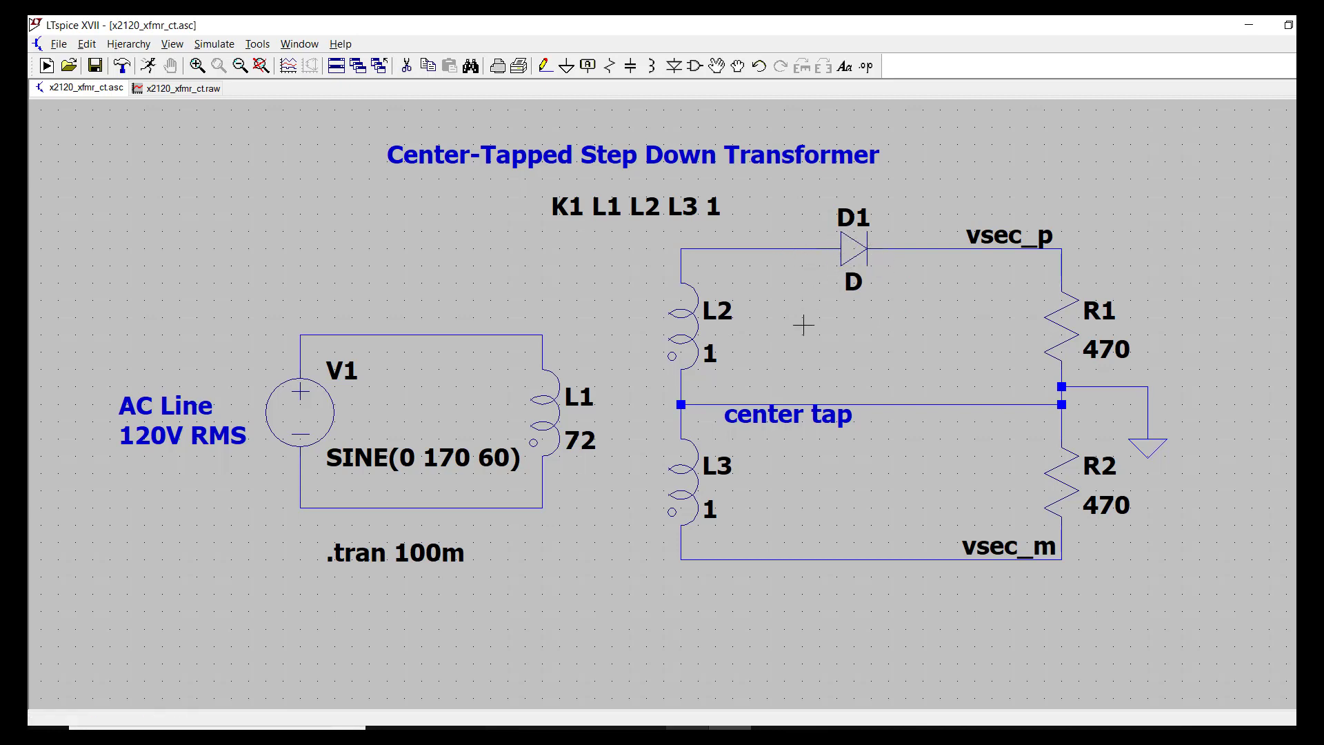
# - Change D1's model to 1N914 and rerun the simulation
pyautogui.rightClick(870, 257)
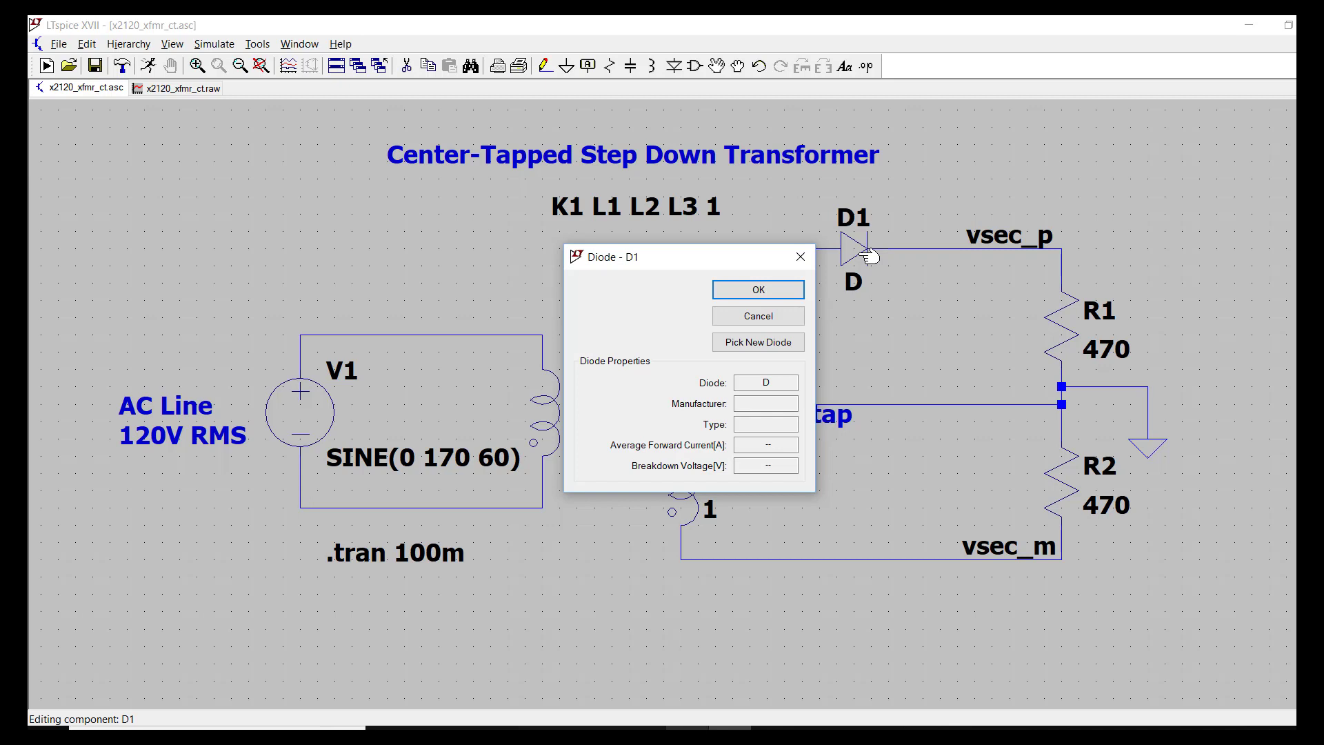
pyautogui.click(784, 351)
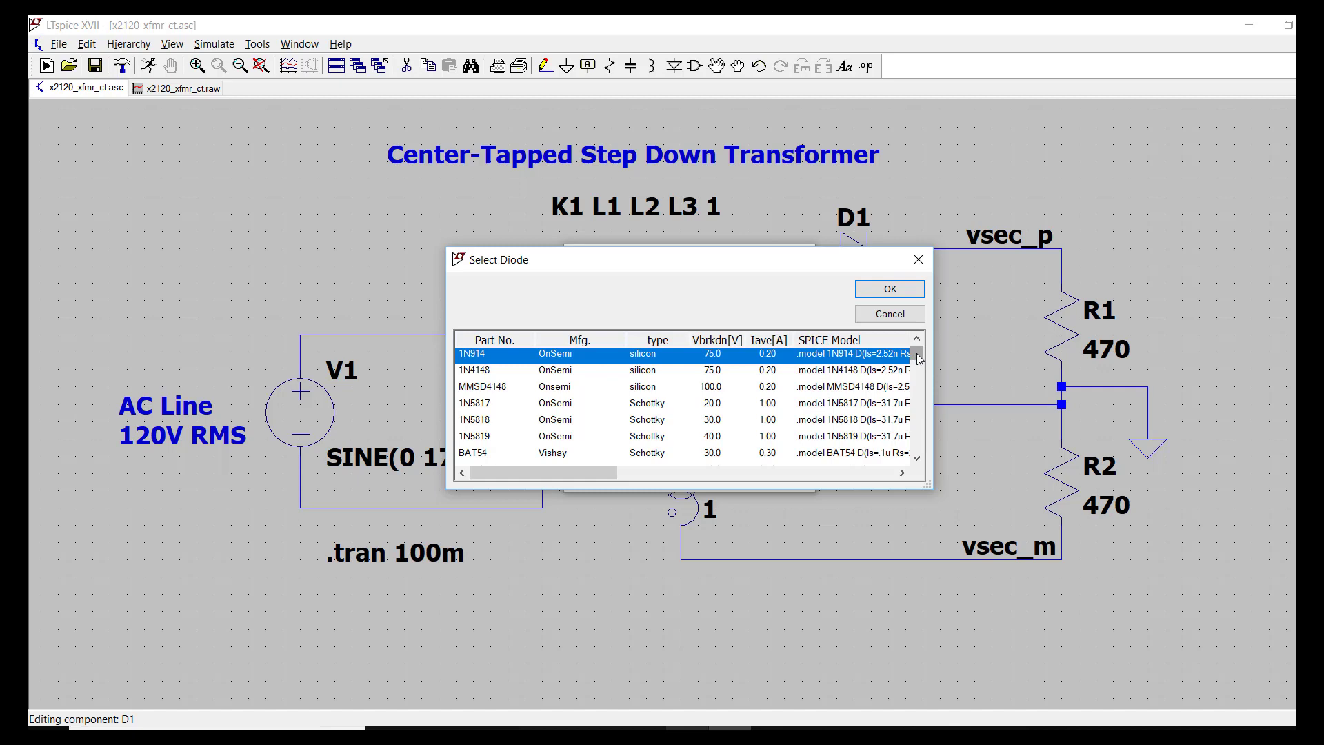
pyautogui.moveTo(919, 358); pyautogui.dragTo(919, 354)
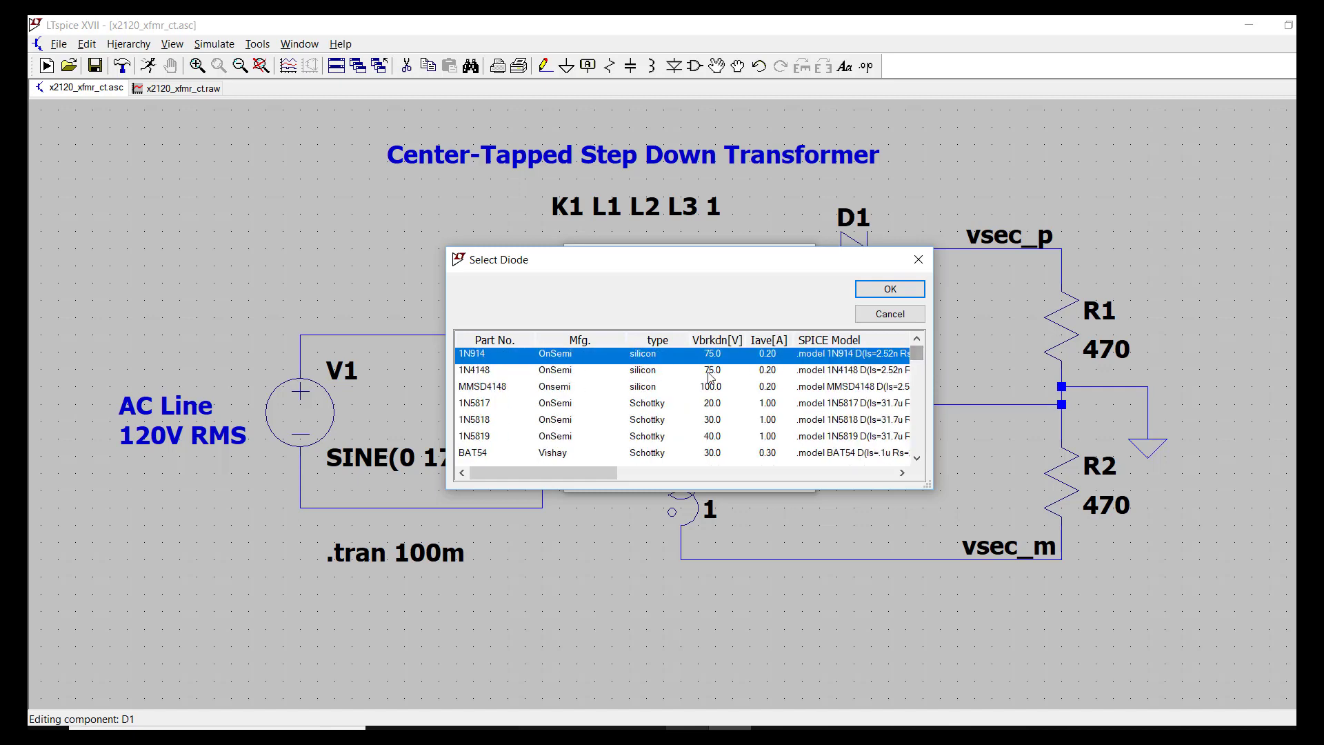
pyautogui.click(498, 372)
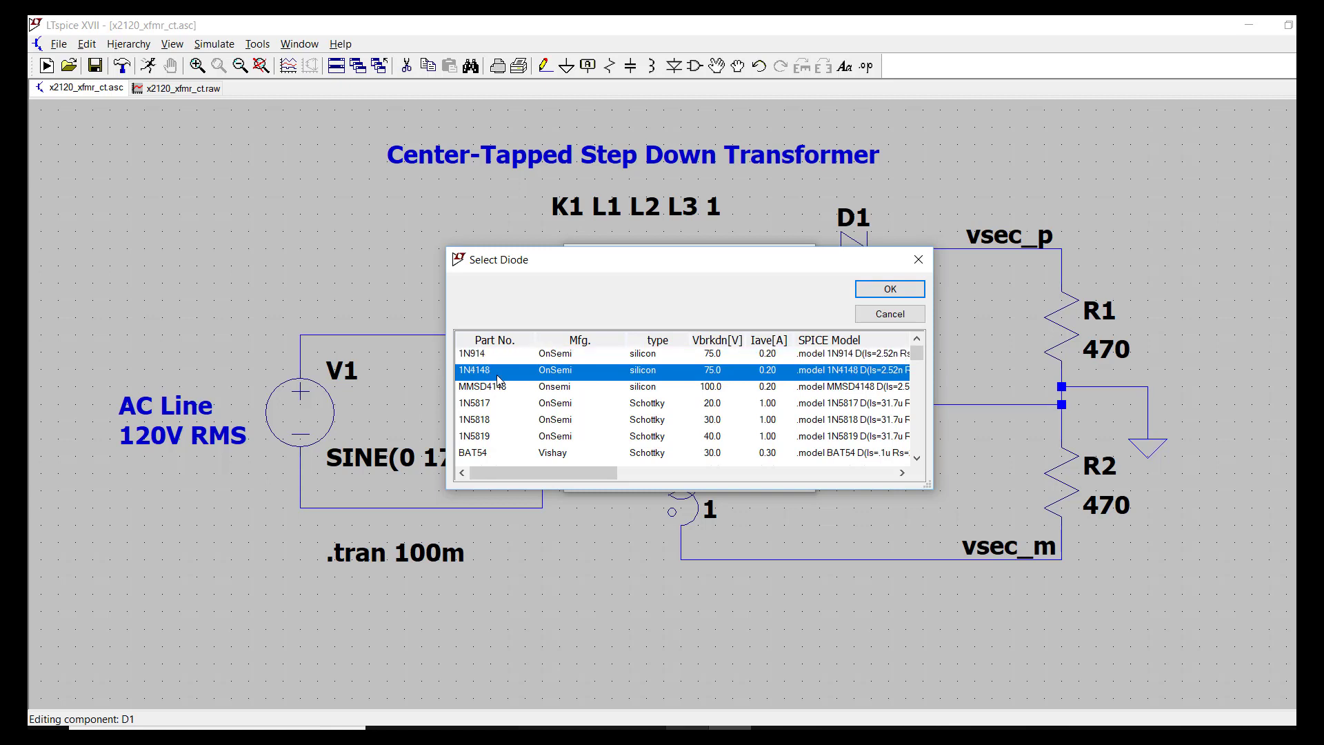
pyautogui.click(499, 386)
pyautogui.click(497, 403)
pyautogui.click(483, 421)
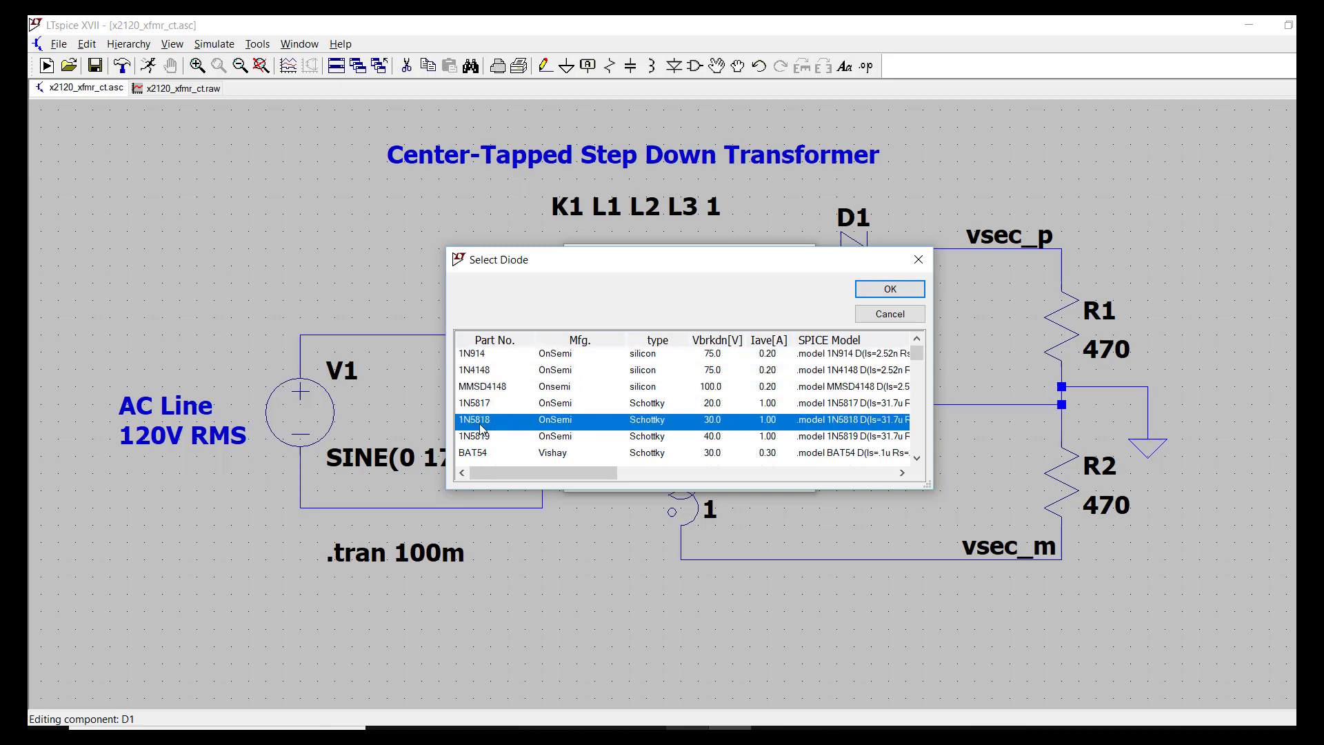
pyautogui.click(480, 357)
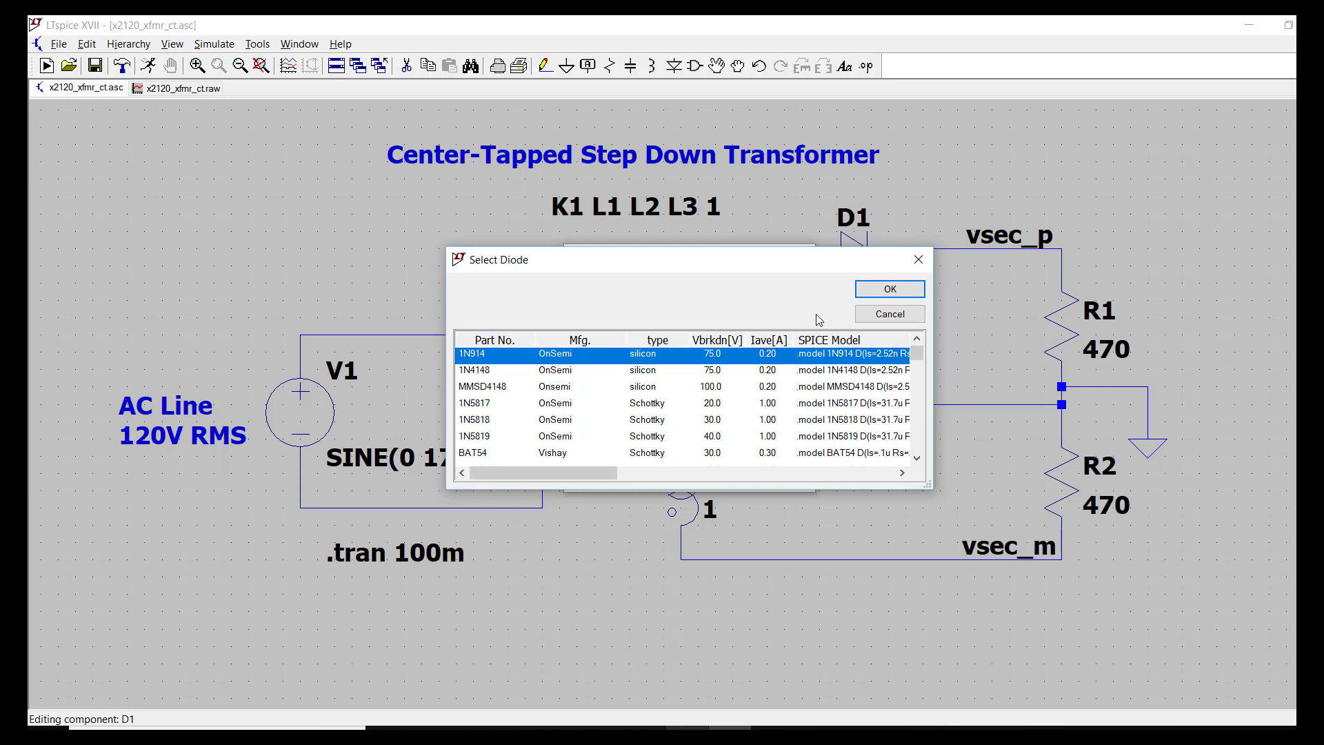
pyautogui.click(889, 288)
pyautogui.press('Return')
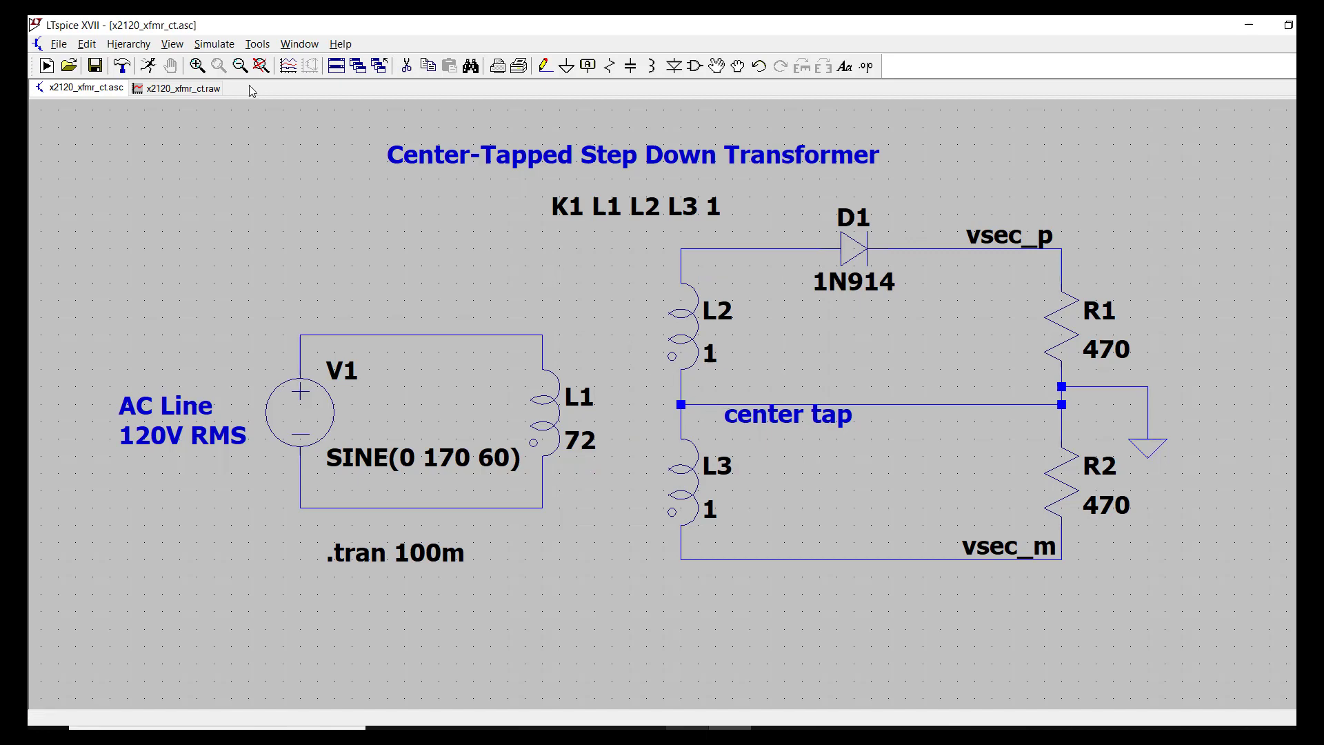
pyautogui.click(149, 66)
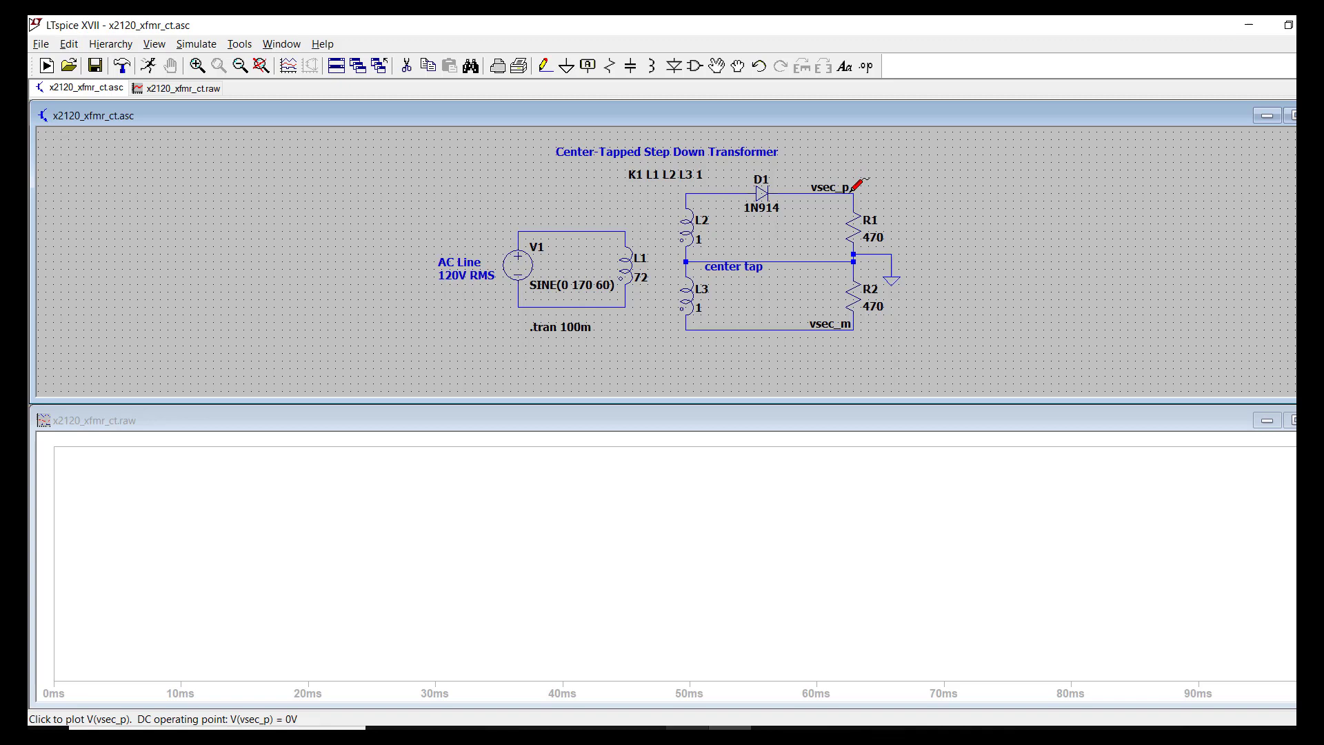
# - Probe the vsec_p net to plot V(vsec_p), half-wave pulses peaking near 19 V
pyautogui.click(852, 190)
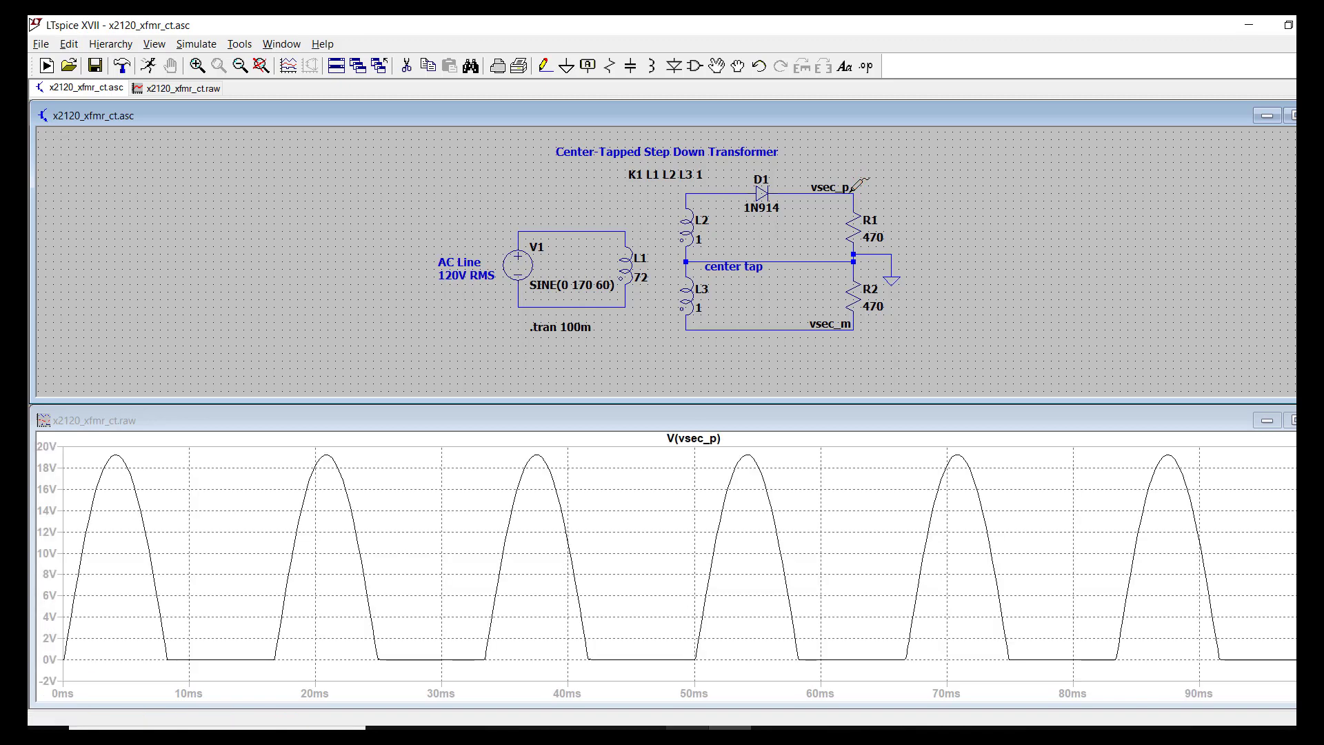
# - Probe diode D1 to add I(D1), half-wave current pulses peaking near 40 mA
pyautogui.click(761, 192)
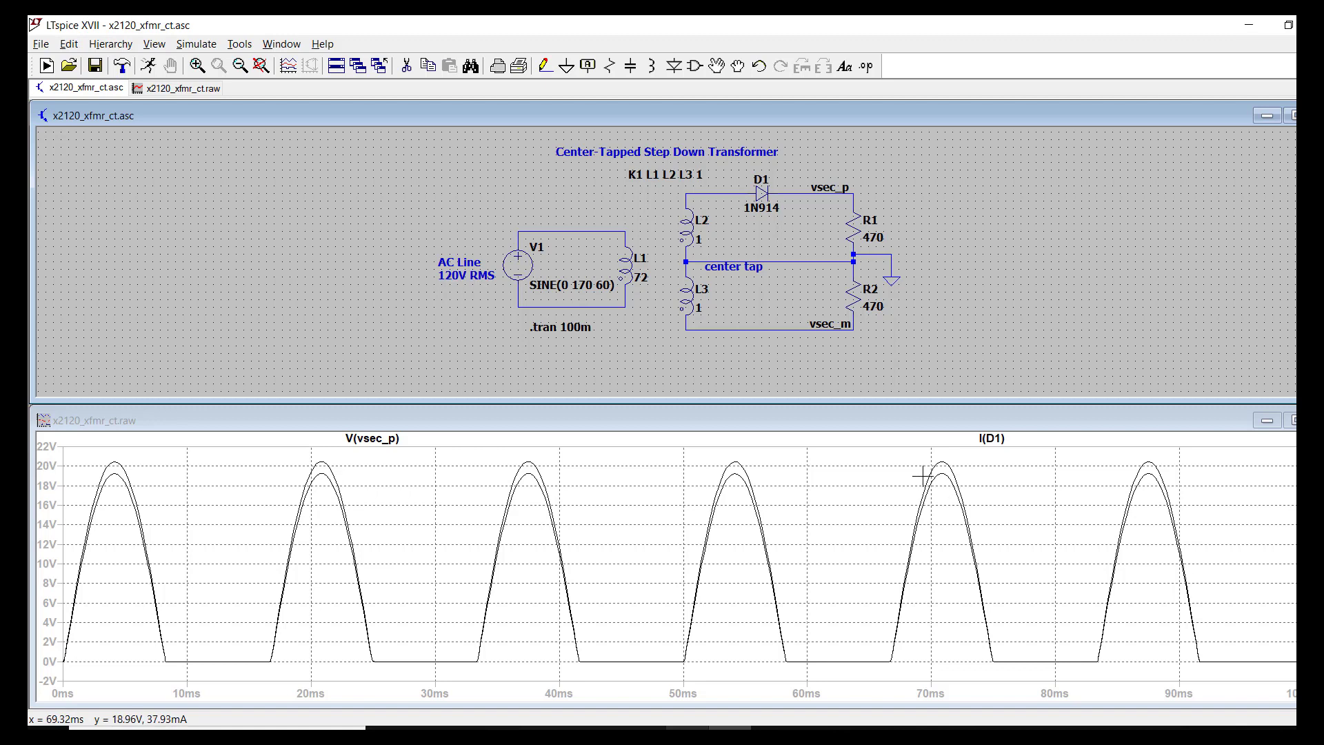
# - Set the I(D1) trace colour to magenta in its Expression Editor
pyautogui.rightClick(996, 440)
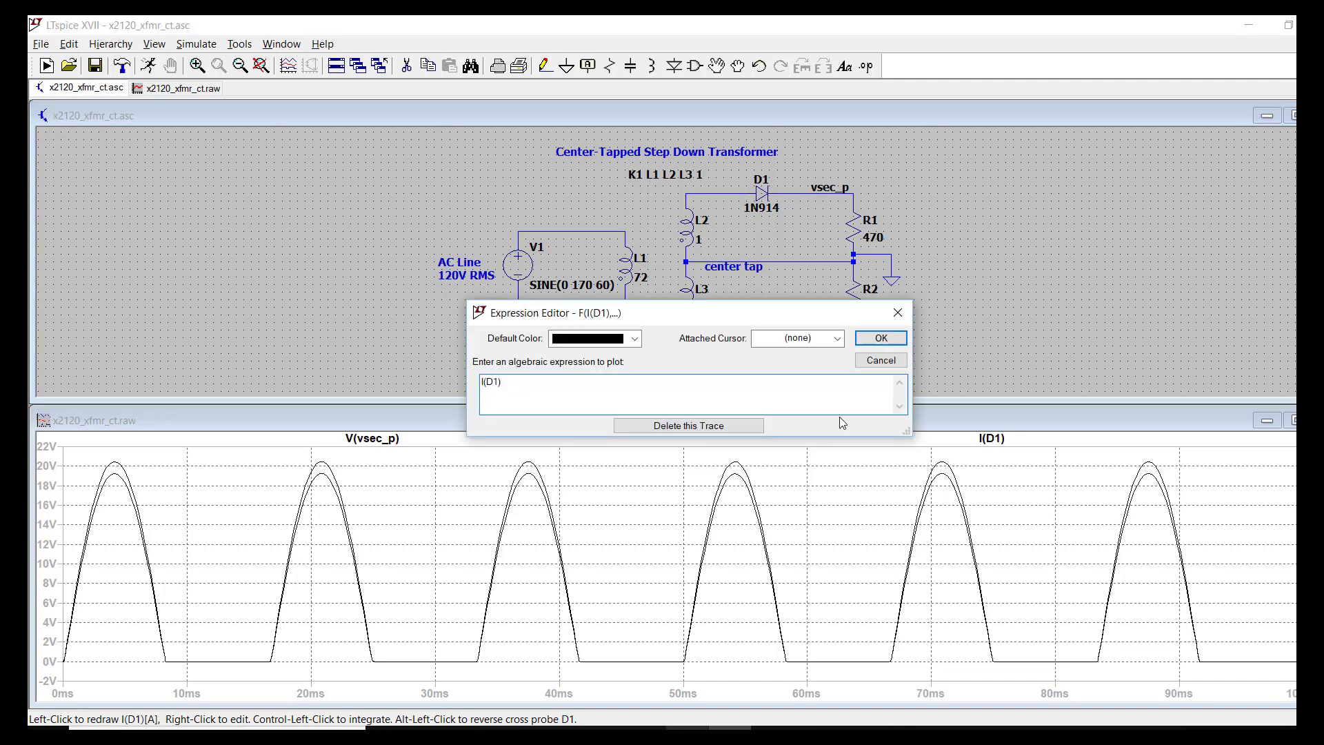
pyautogui.click(639, 342)
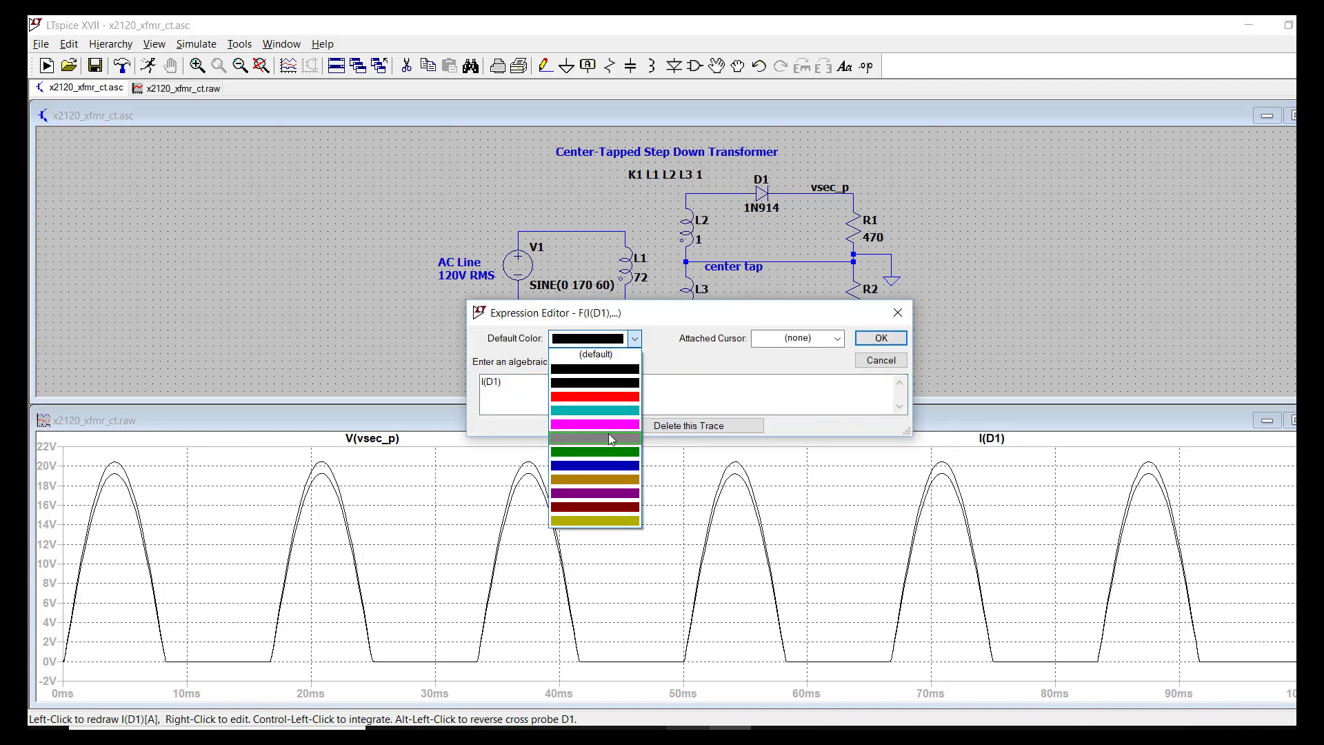
pyautogui.press('Escape')
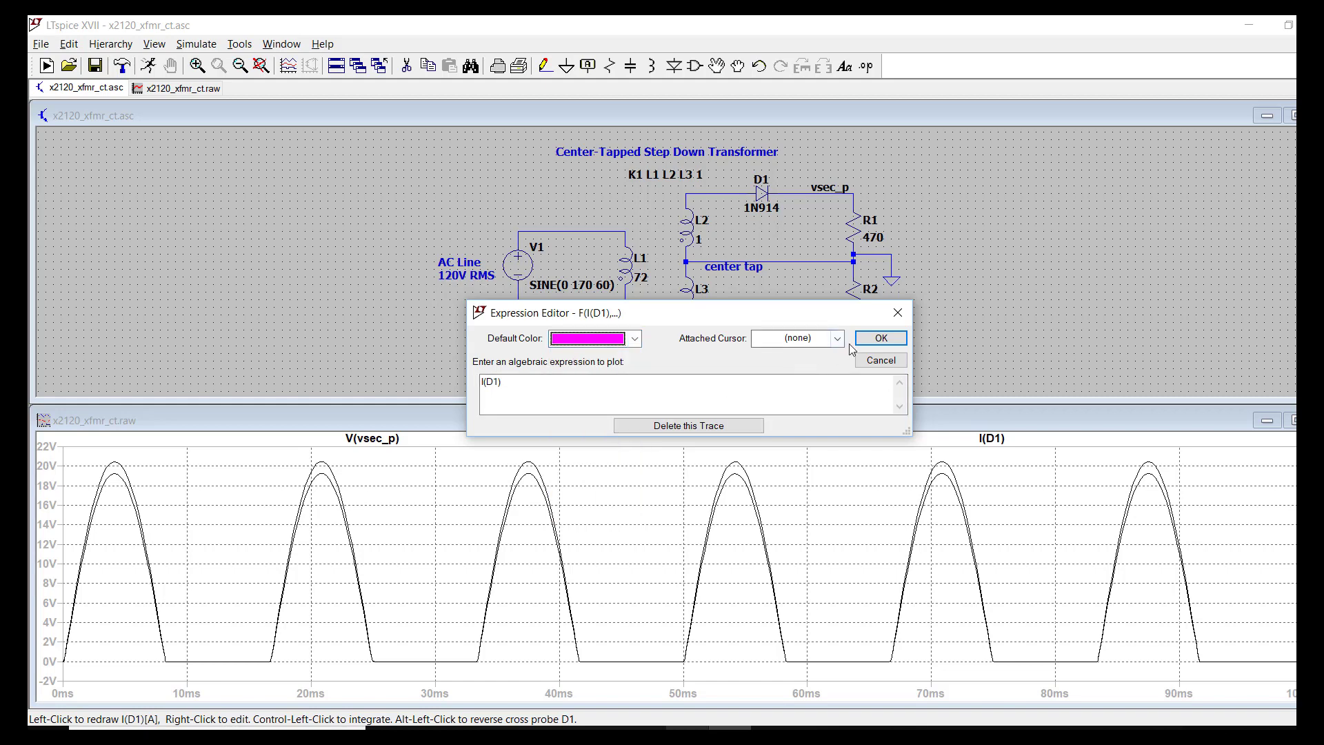
pyautogui.click(863, 341)
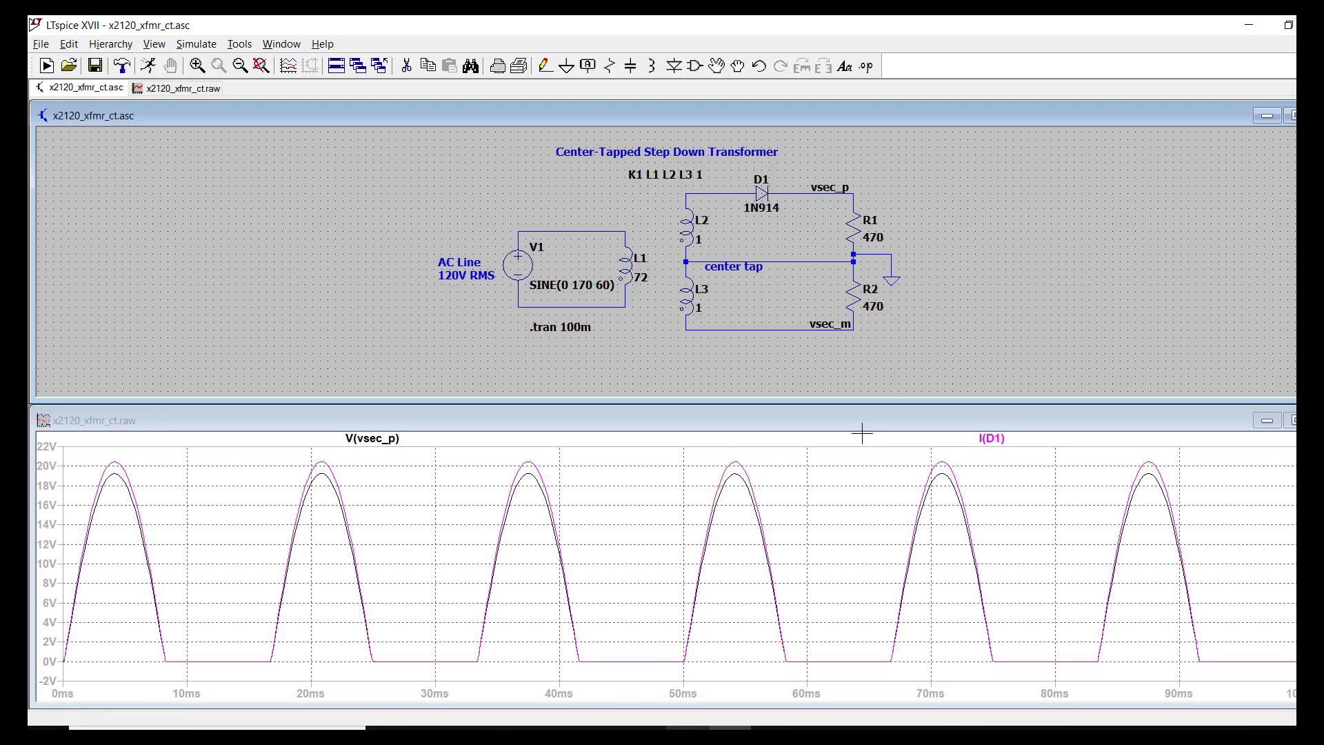
# - Zoom the plot to about 63–96 ms so the last two pulses fill the view
pyautogui.moveTo(862, 433); pyautogui.dragTo(1227, 704)
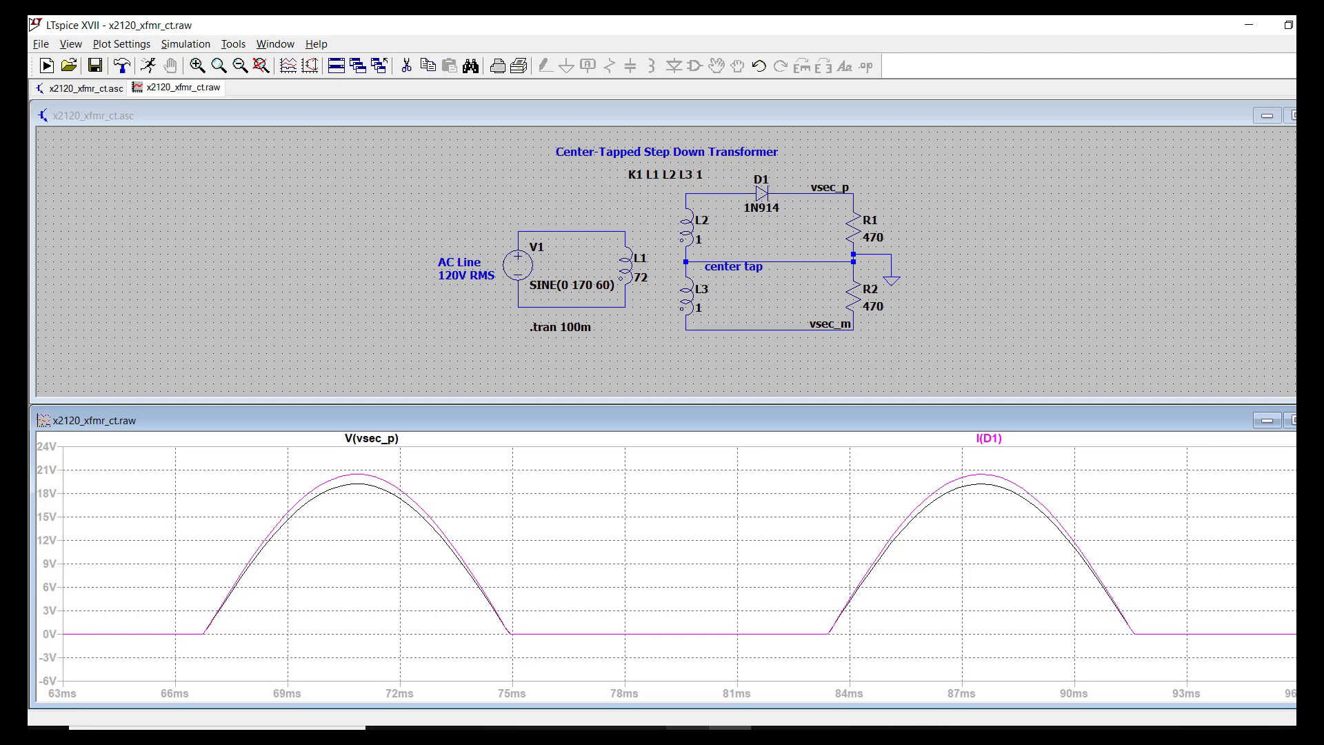
# - Close the plot, maximize the schematic and place capacitor C1 below the vsec_p line
pyautogui.hotkey('ctrl', 'F4')
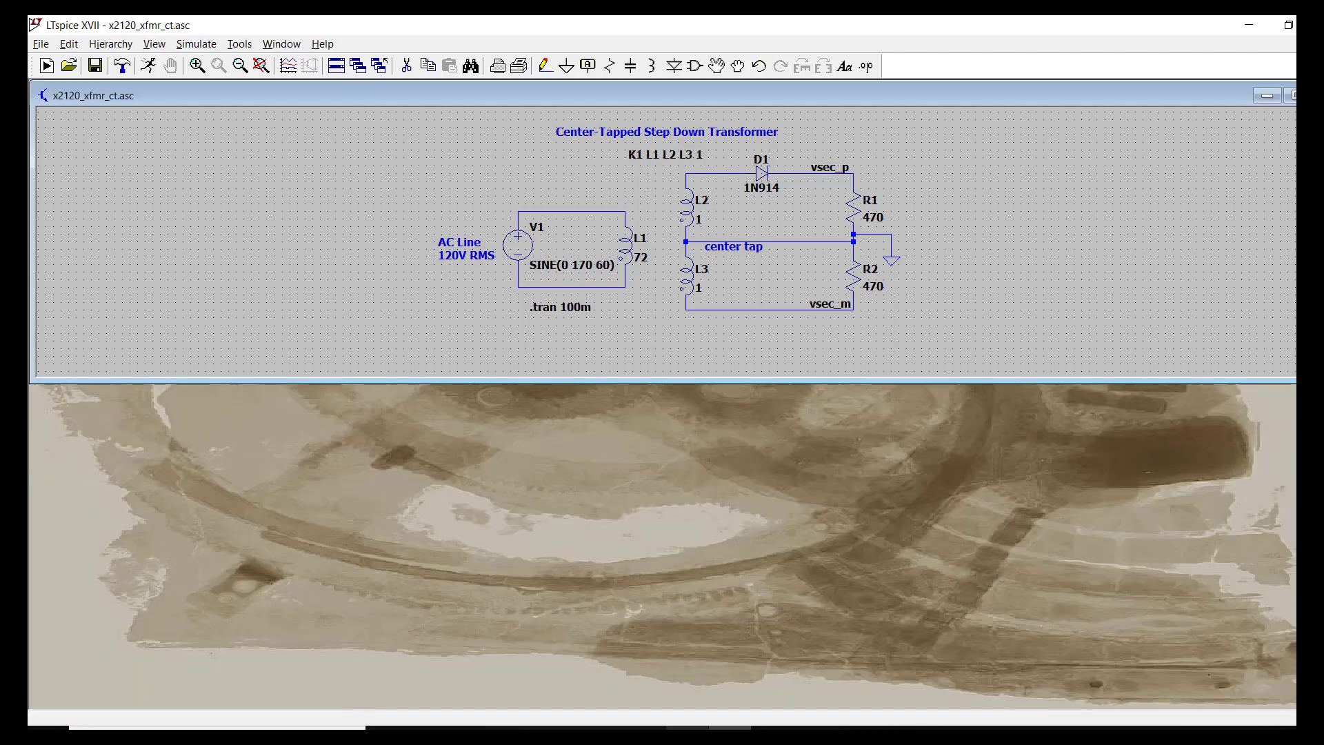
pyautogui.click(1290, 96)
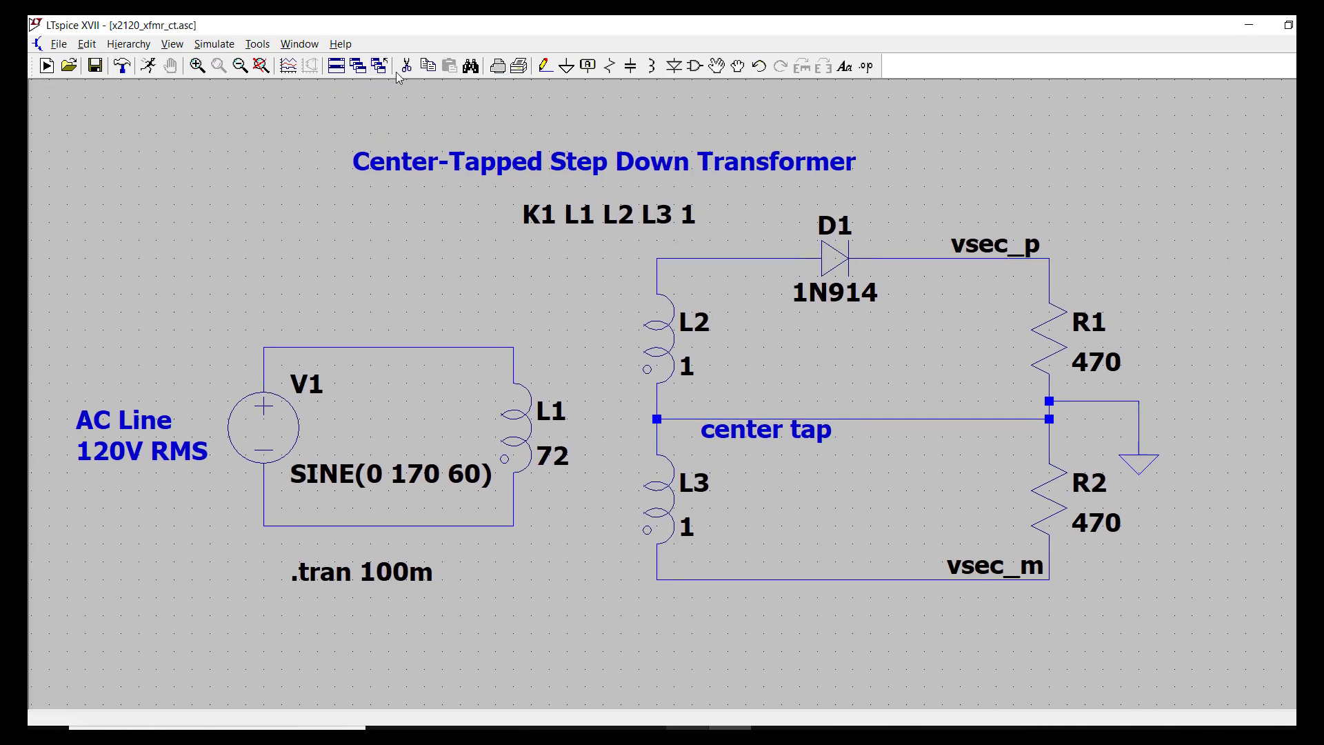
pyautogui.click(630, 65)
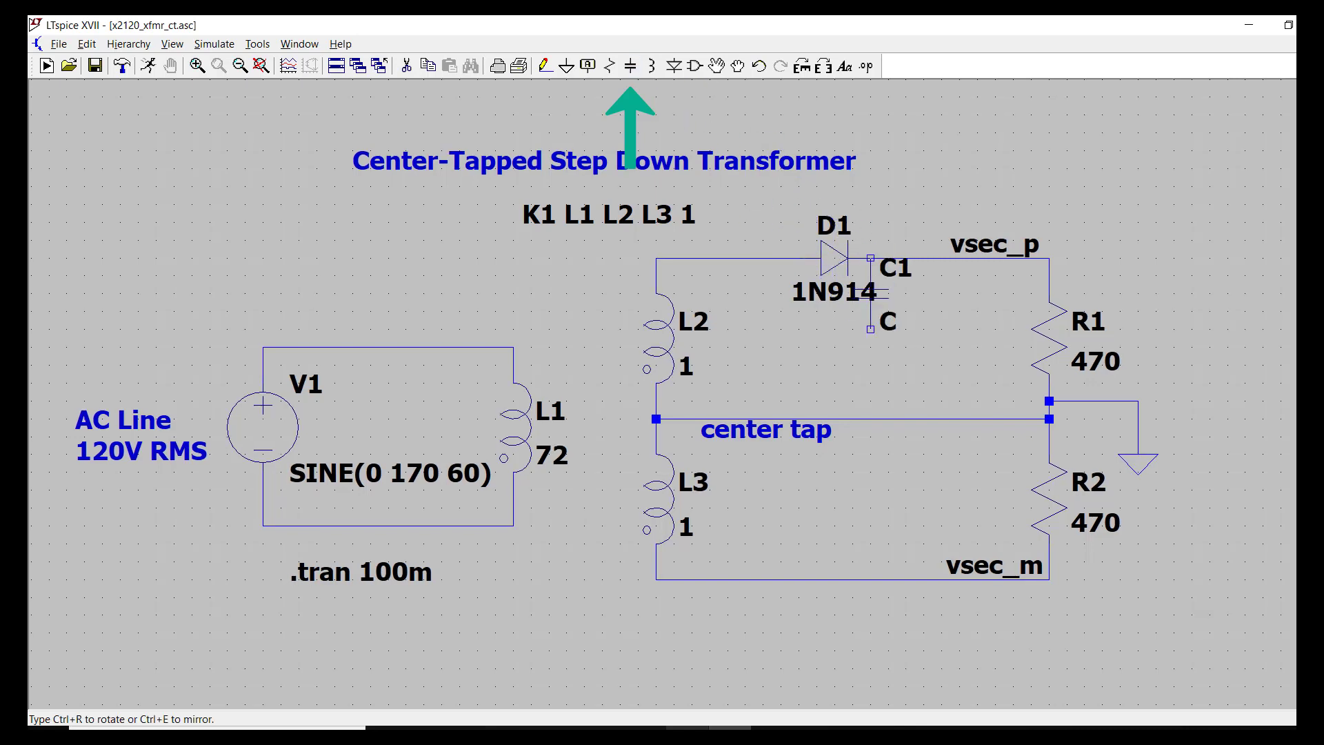
pyautogui.click(924, 314)
pyautogui.press('Escape')
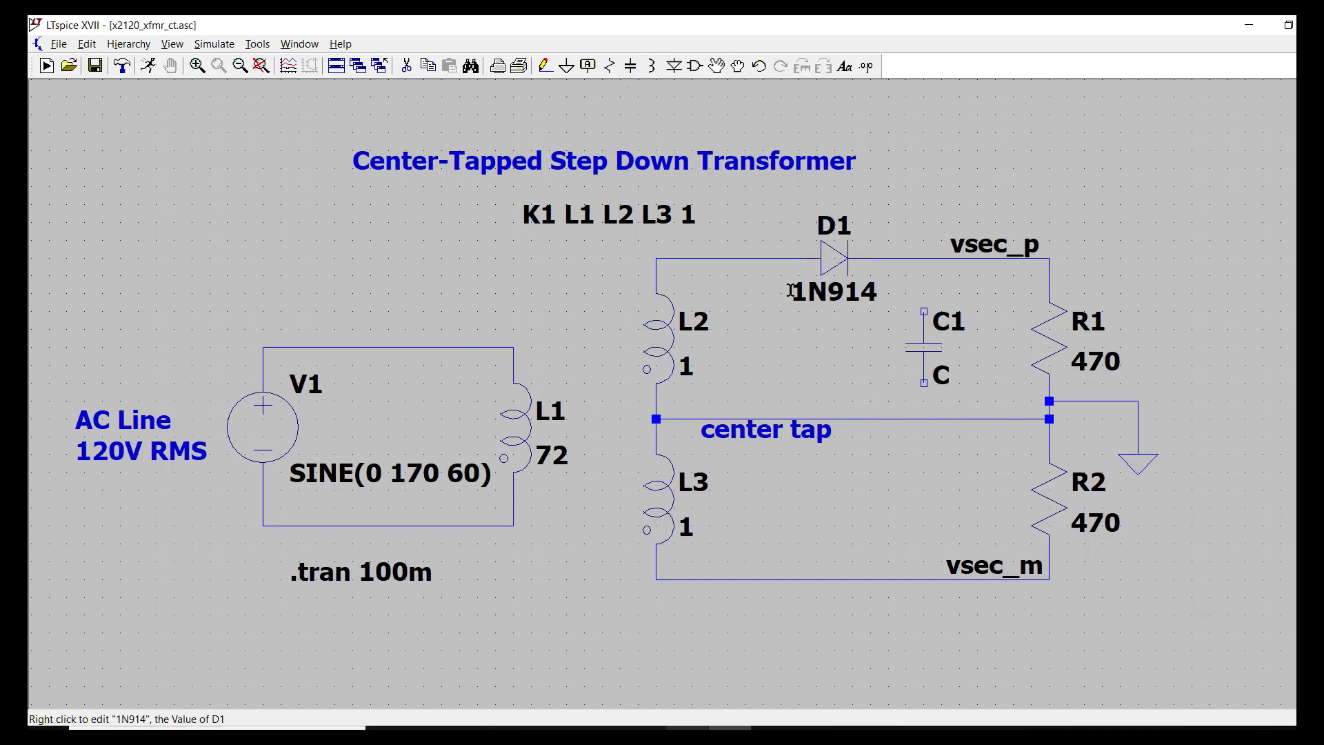
# - Wire C1 between the vsec_p line and the center tap, and set its capacitance to 470µ
pyautogui.click(546, 66)
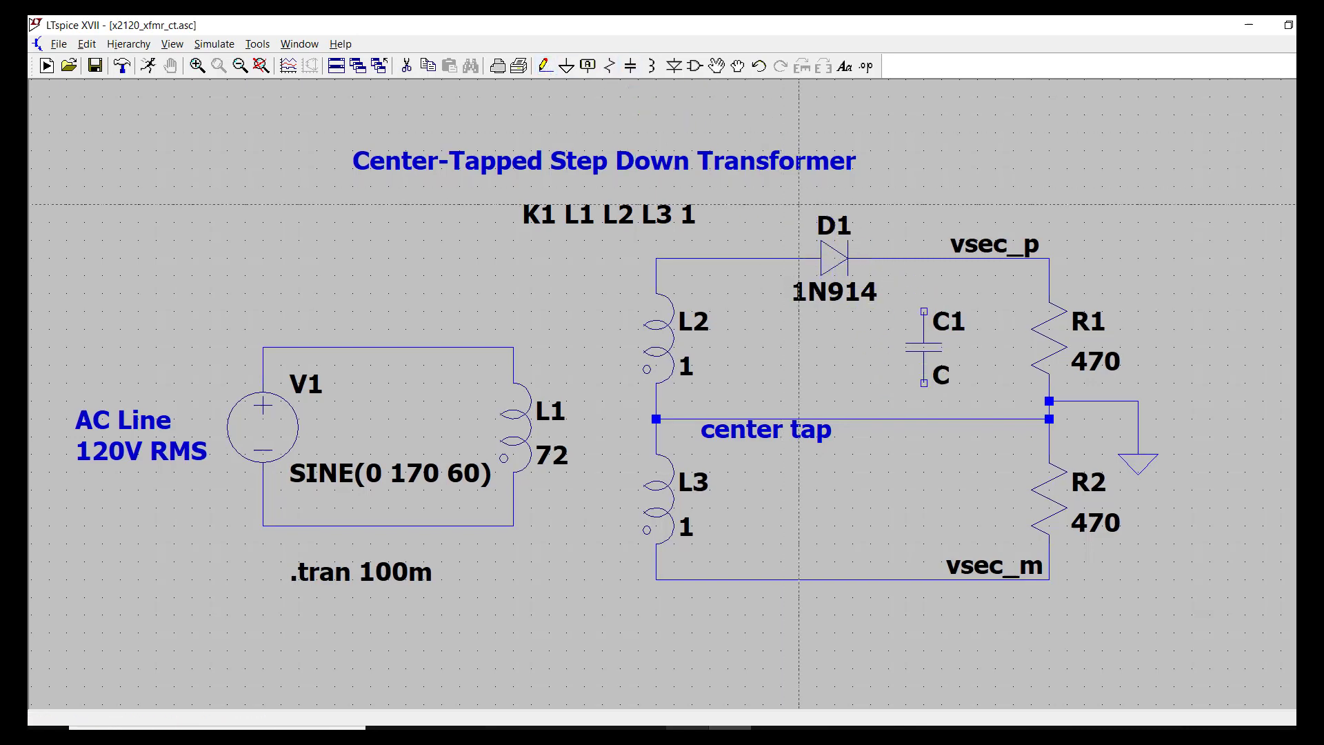
pyautogui.click(924, 259)
pyautogui.click(924, 311)
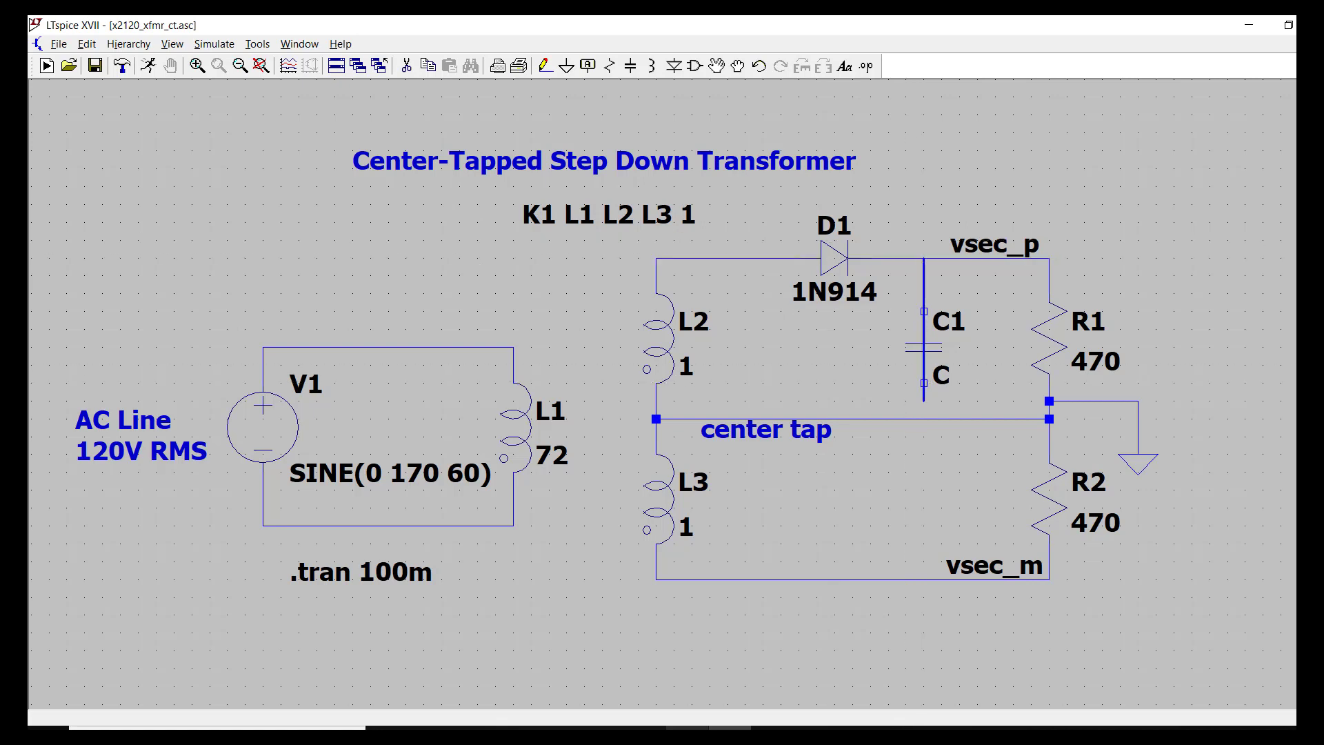
pyautogui.click(924, 383)
pyautogui.click(924, 418)
pyautogui.press('Escape')
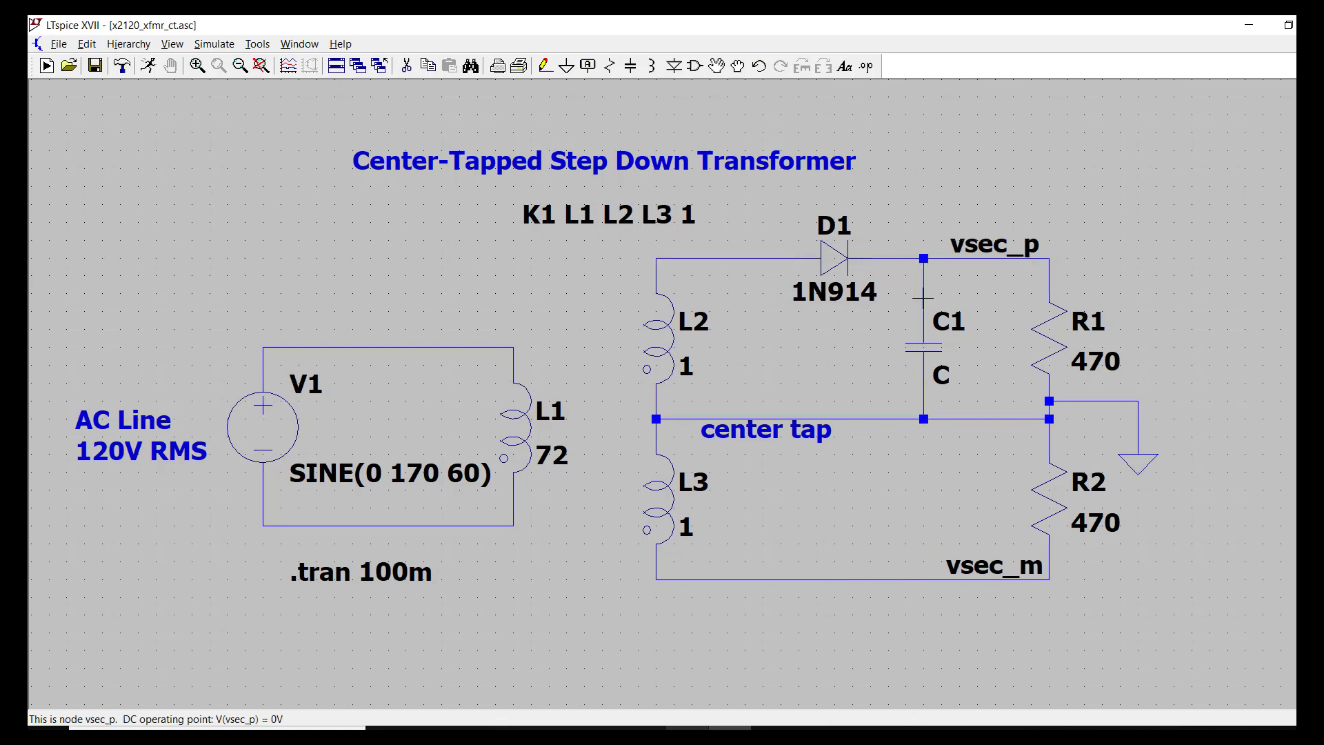
pyautogui.rightClick(936, 343)
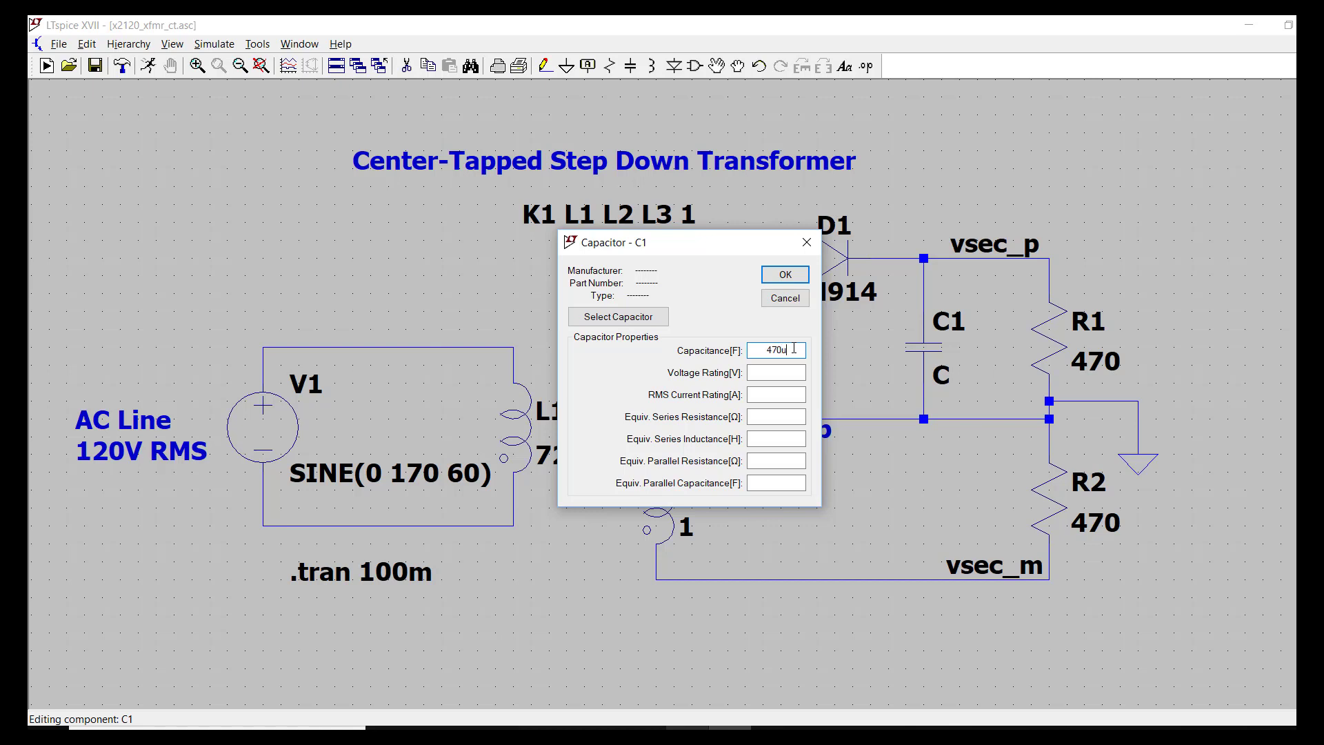
pyautogui.click(785, 274)
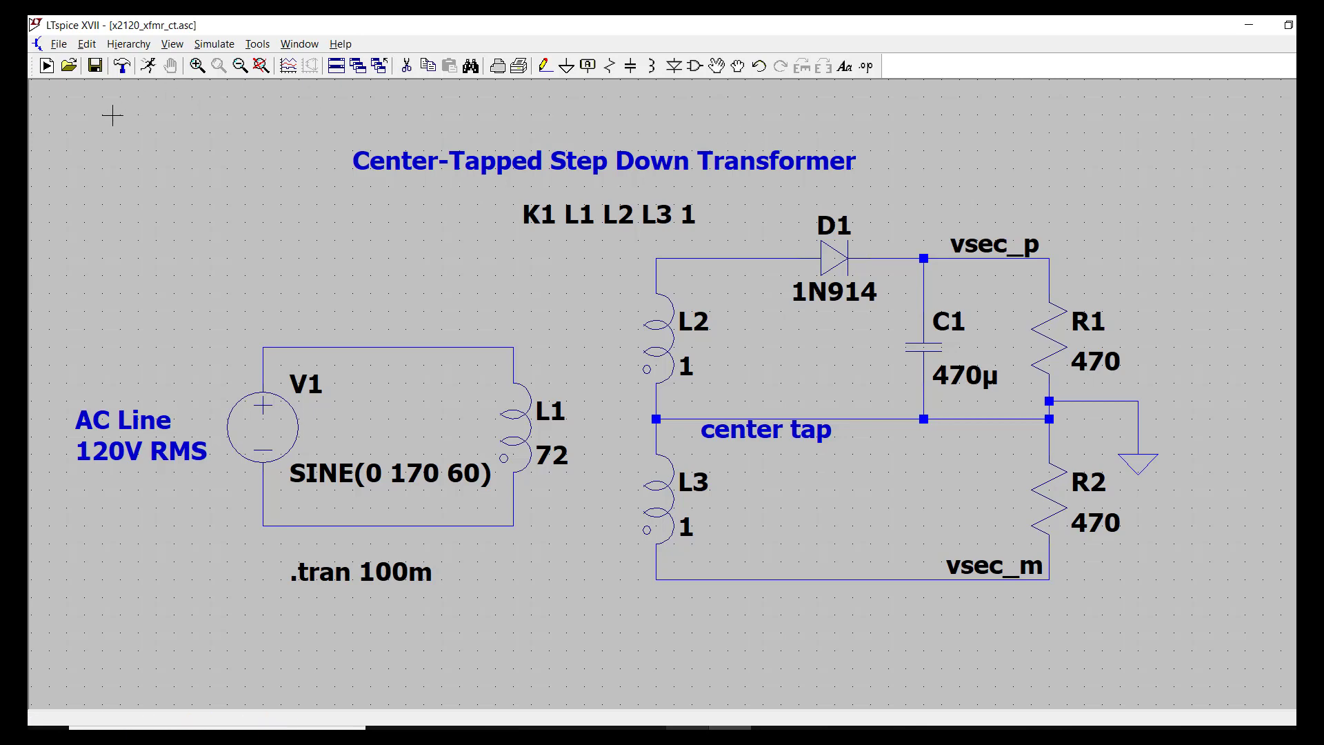
# - Rerun the simulation, plot V(vsec_p) and zoom in on the 50–100 ms ripple
pyautogui.click(149, 66)
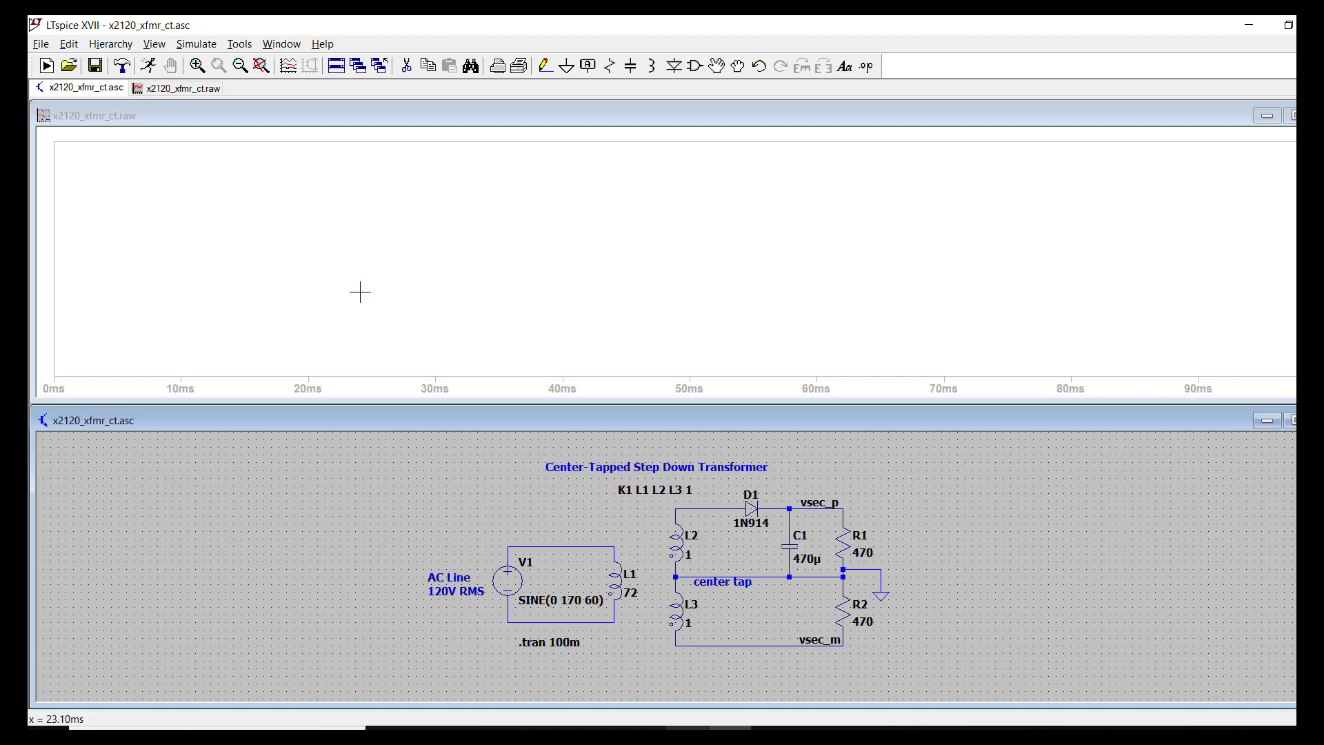
pyautogui.click(841, 502)
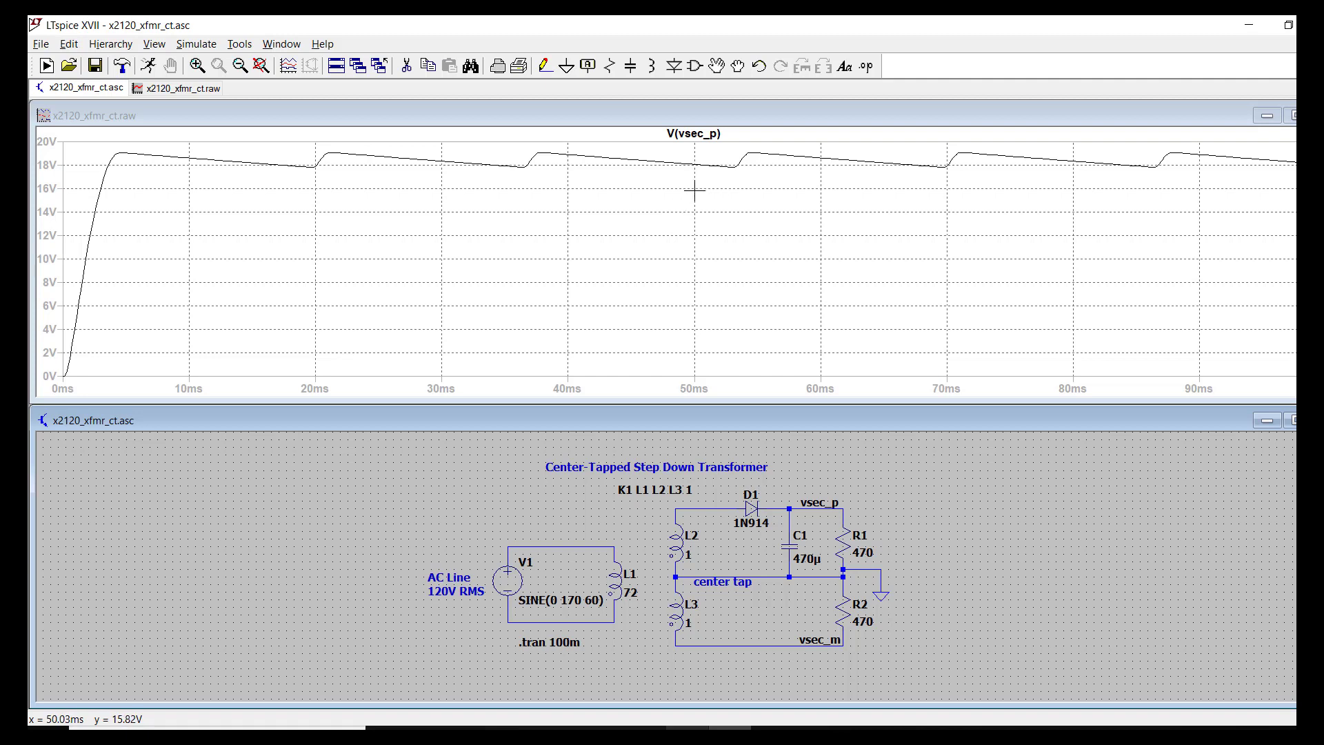
pyautogui.click(695, 191)
pyautogui.moveTo(694, 191); pyautogui.dragTo(1296, 128)
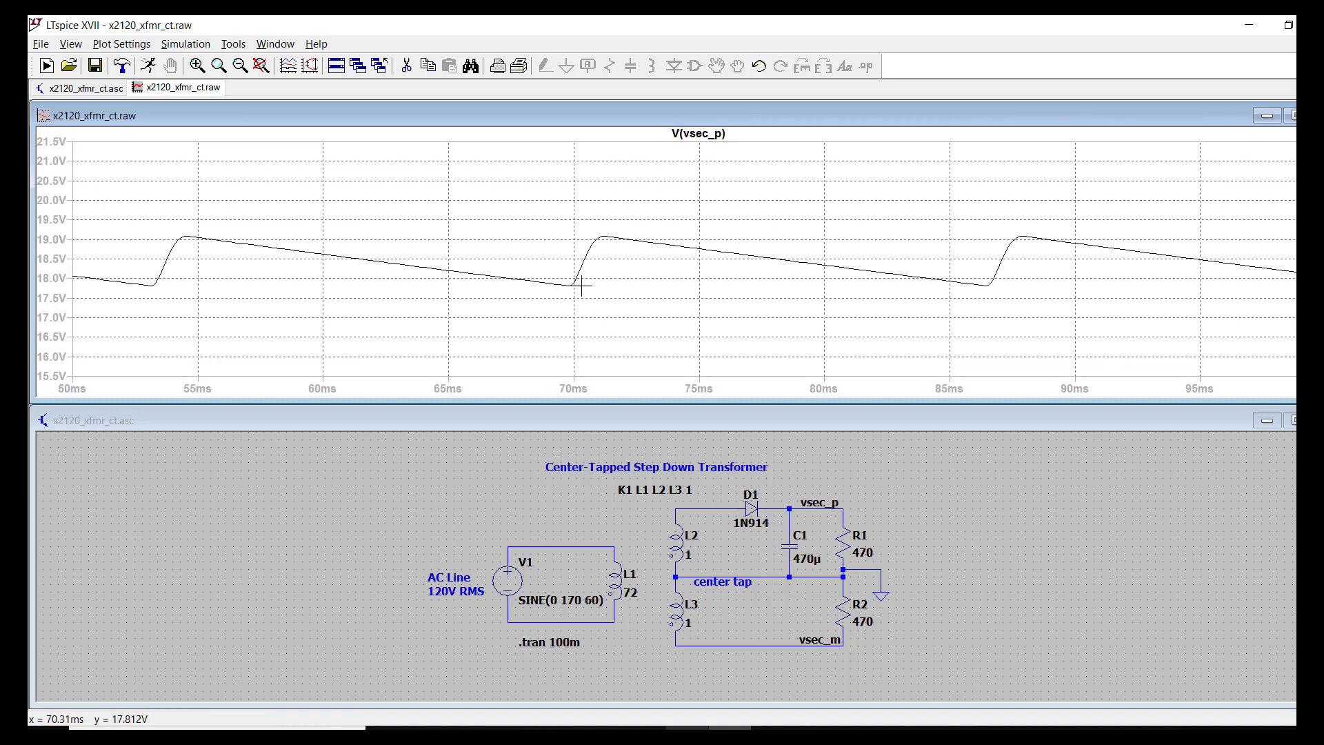
# - Place cursors on the V(vsec_p) peak (19.08 V, 71.24 ms) and trough (17.82 V, 86.43 ms), showing about 1.27 V ripple
pyautogui.click(717, 134)
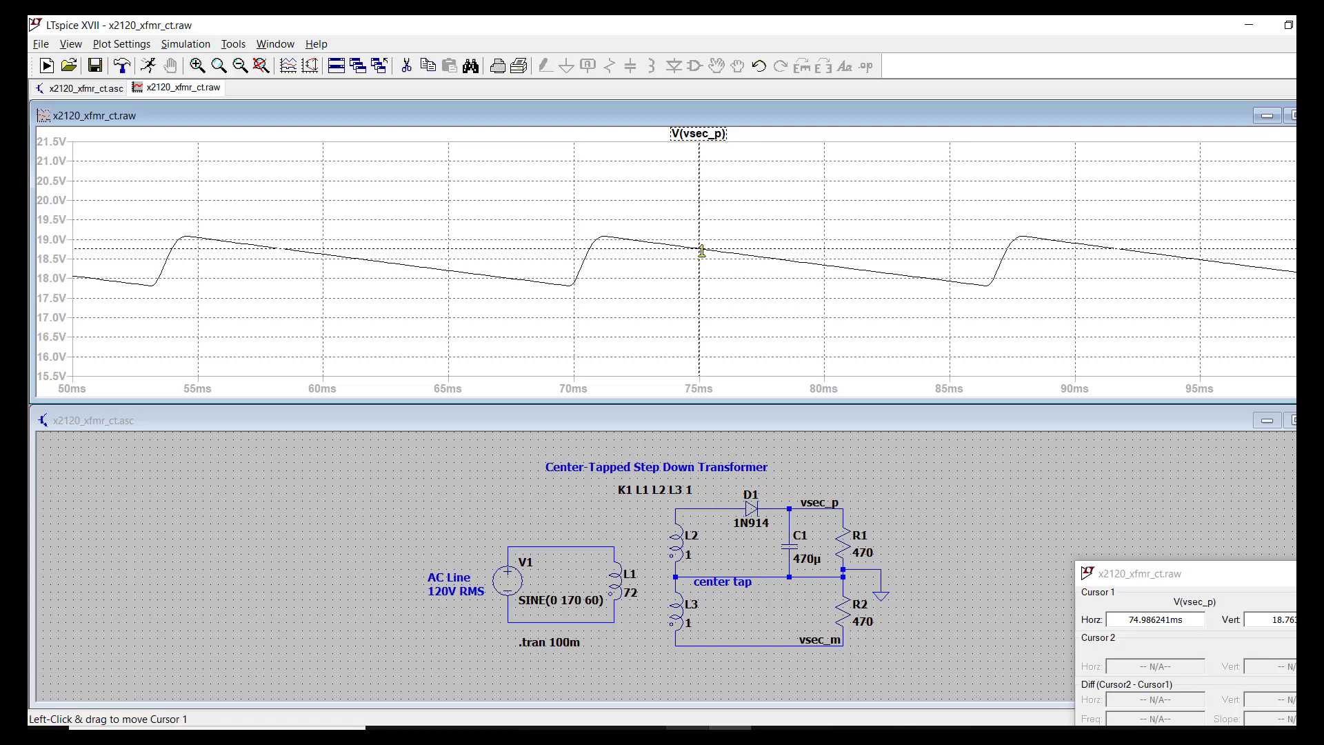
pyautogui.moveTo(701, 250); pyautogui.dragTo(604, 231)
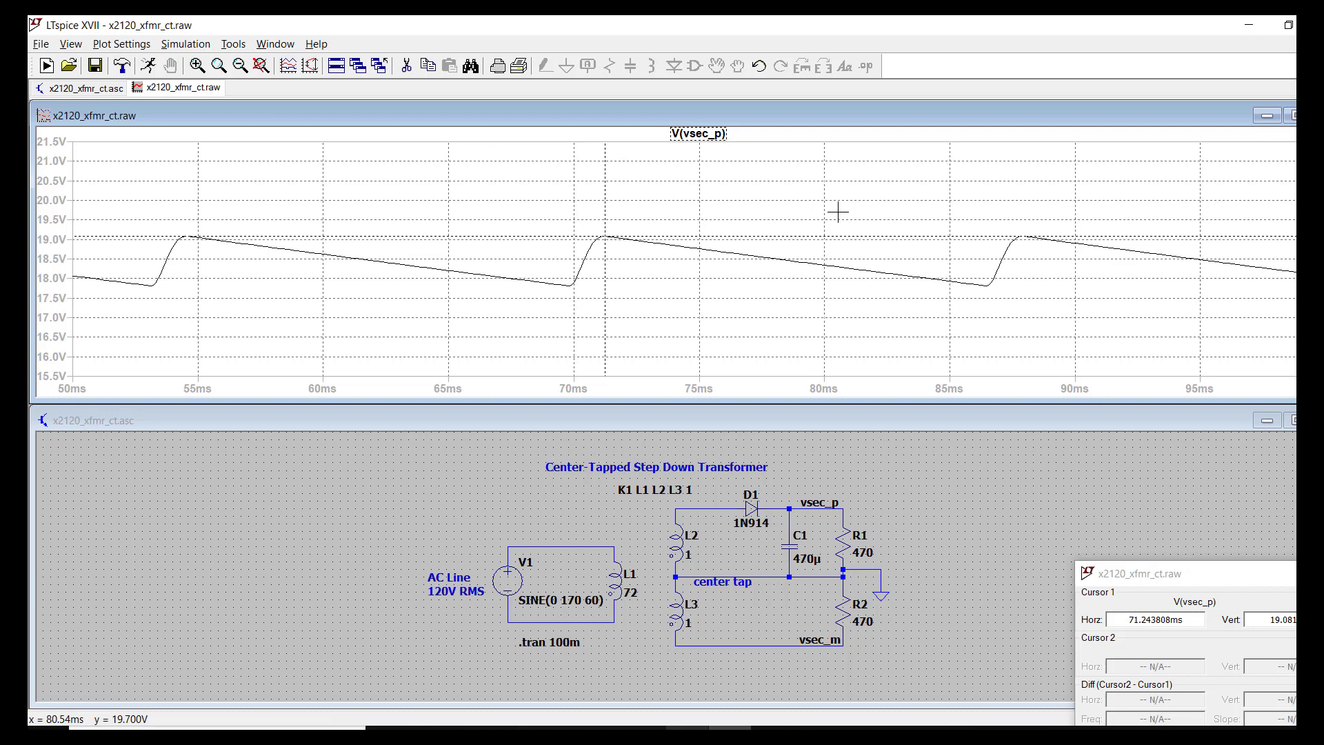
pyautogui.click(717, 136)
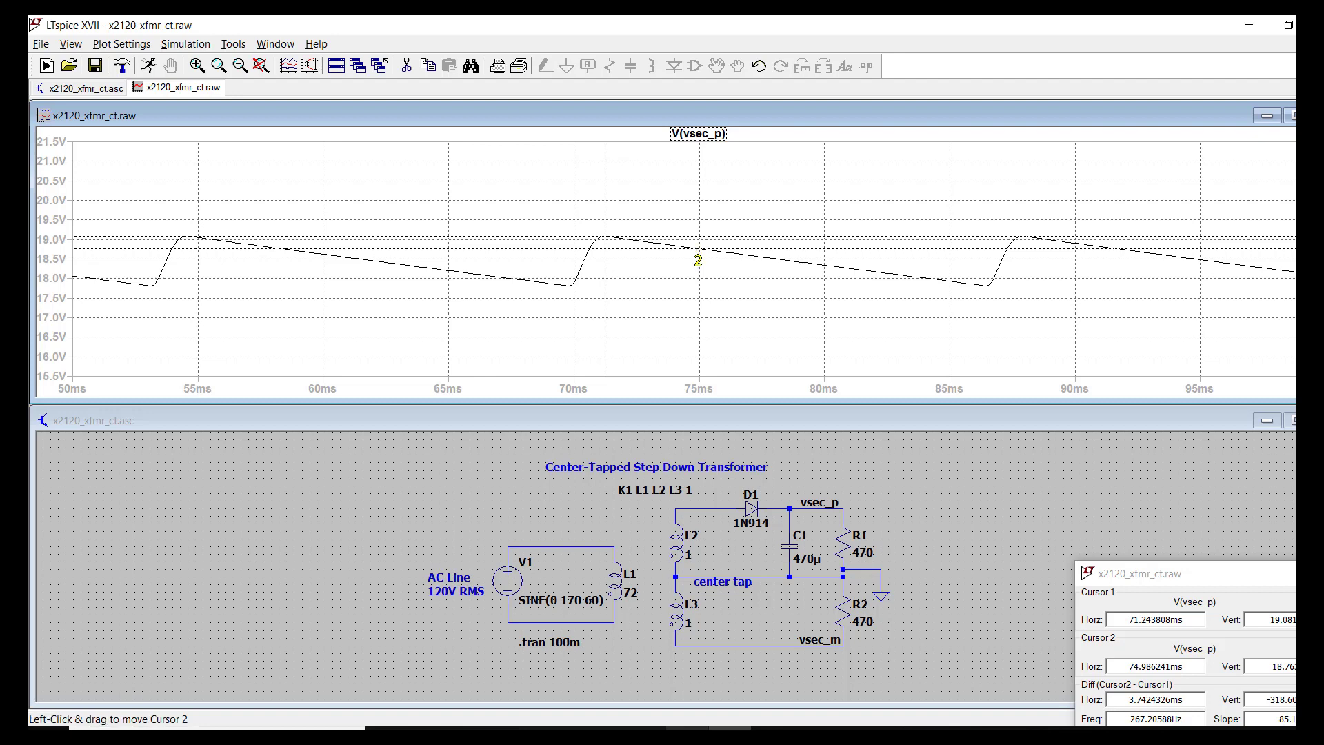
pyautogui.moveTo(698, 259); pyautogui.dragTo(985, 299)
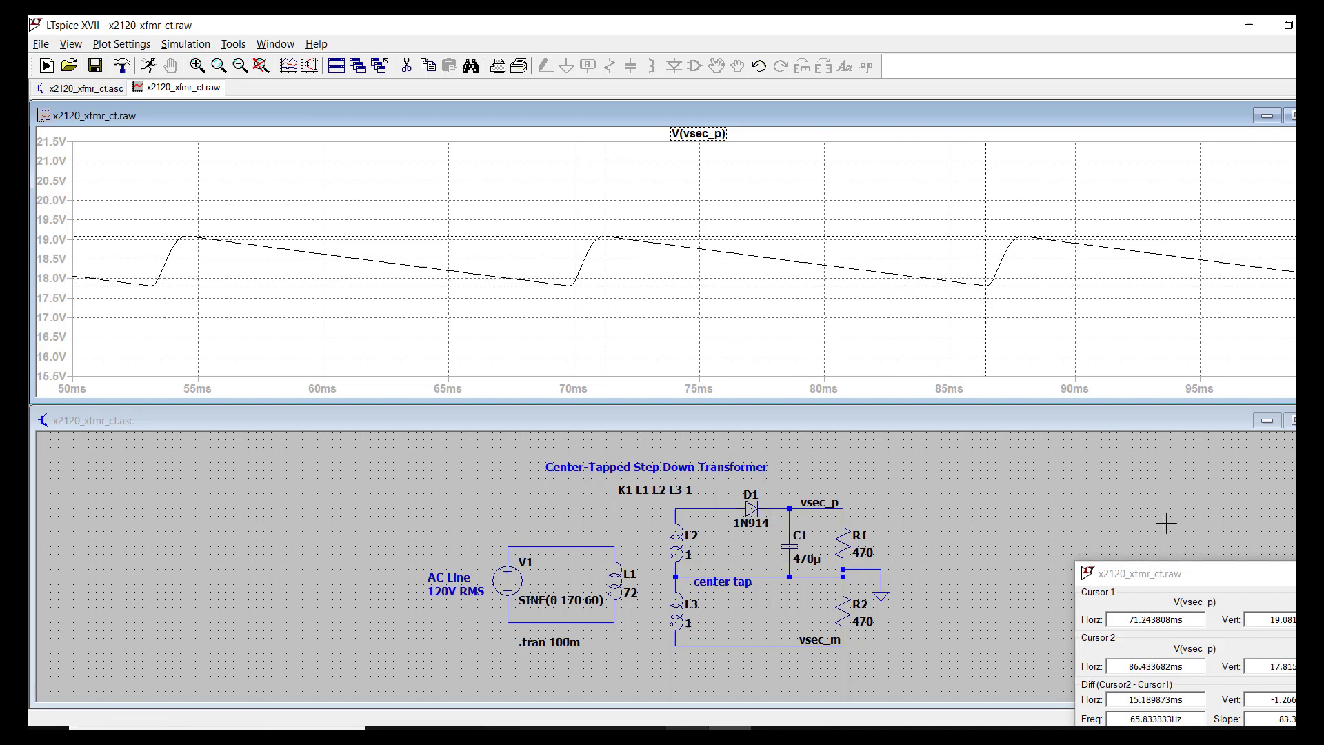
pyautogui.click(1196, 570)
pyautogui.moveTo(1196, 570); pyautogui.dragTo(1085, 328)
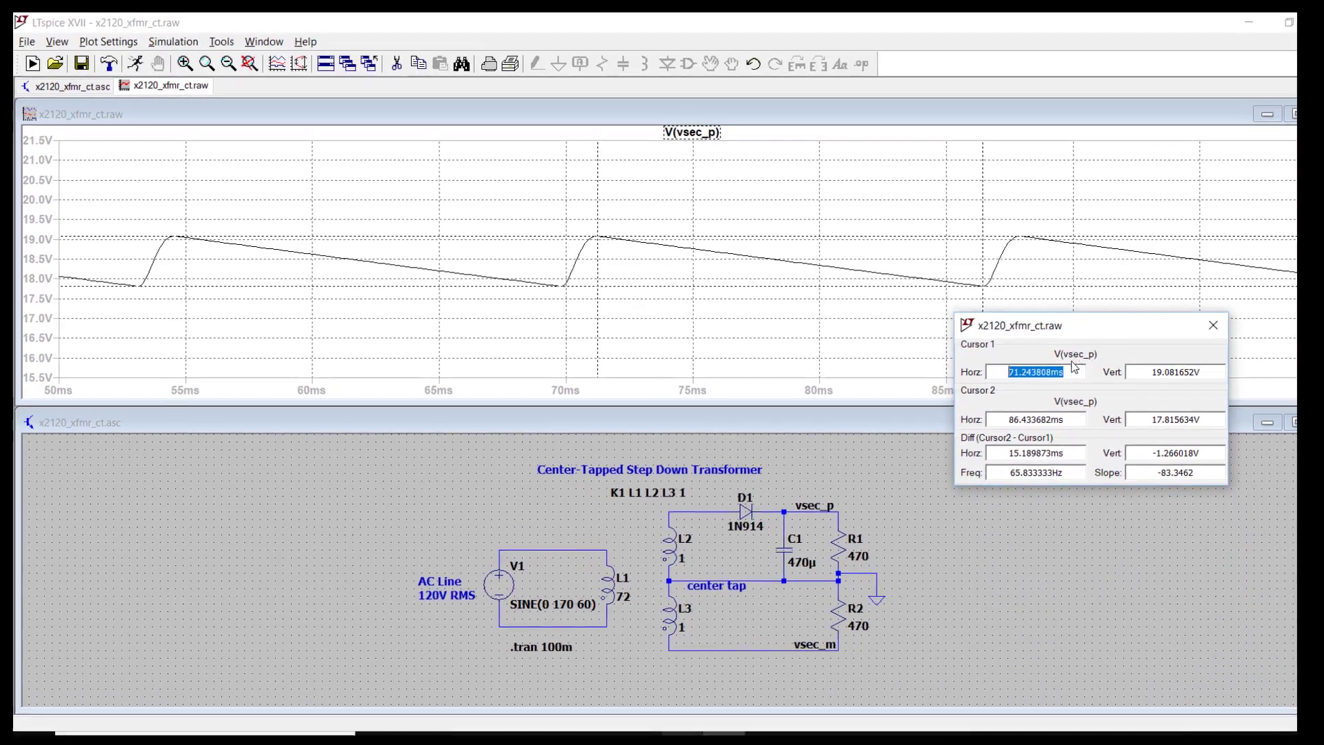
pyautogui.click(1073, 376)
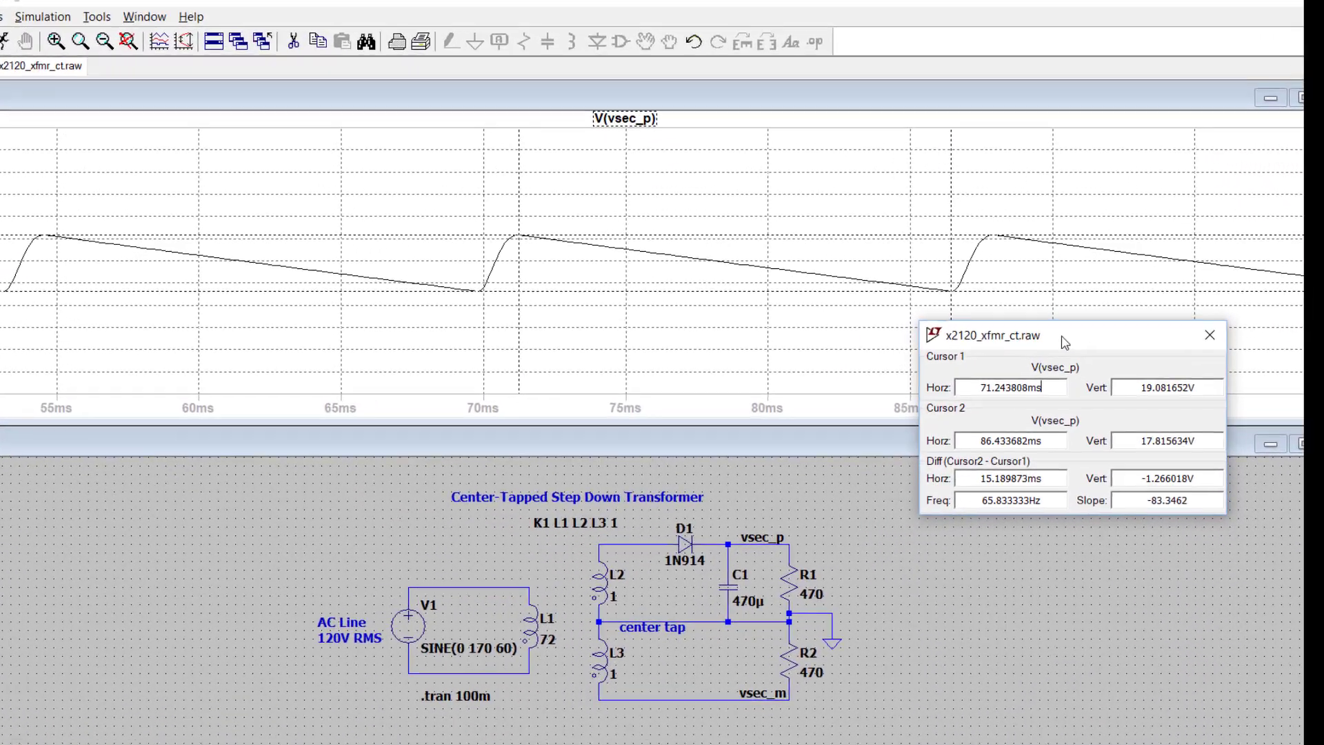